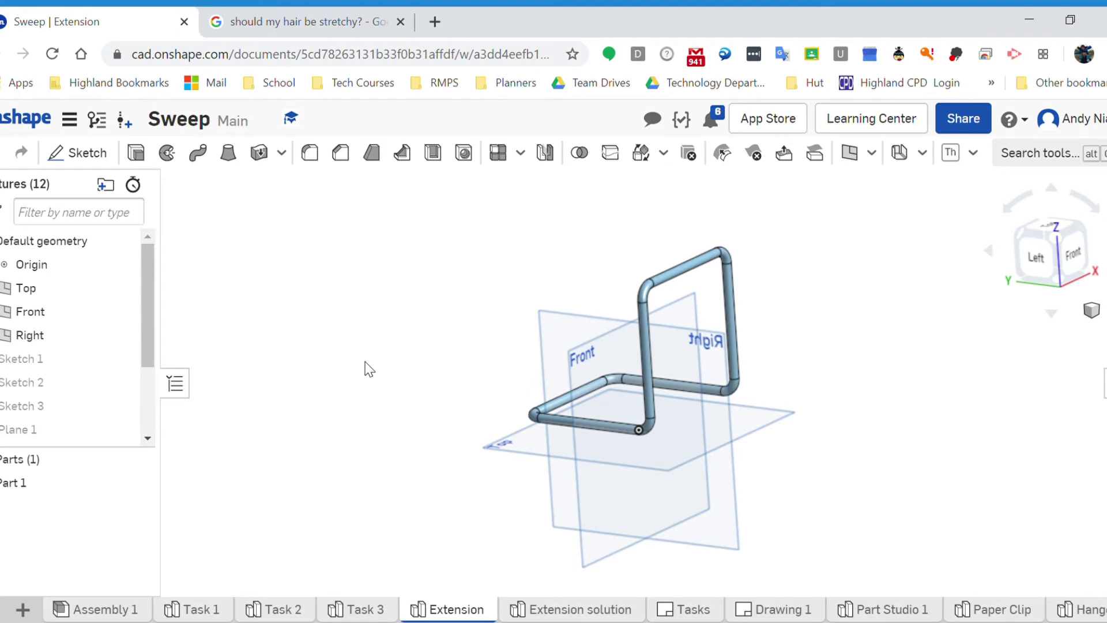
Step: Inspect the existing model, then switch to the Extension solution part studio
{"action": "right_click_drag", "start_coordinate": [418, 354], "coordinate": [288, 371]}
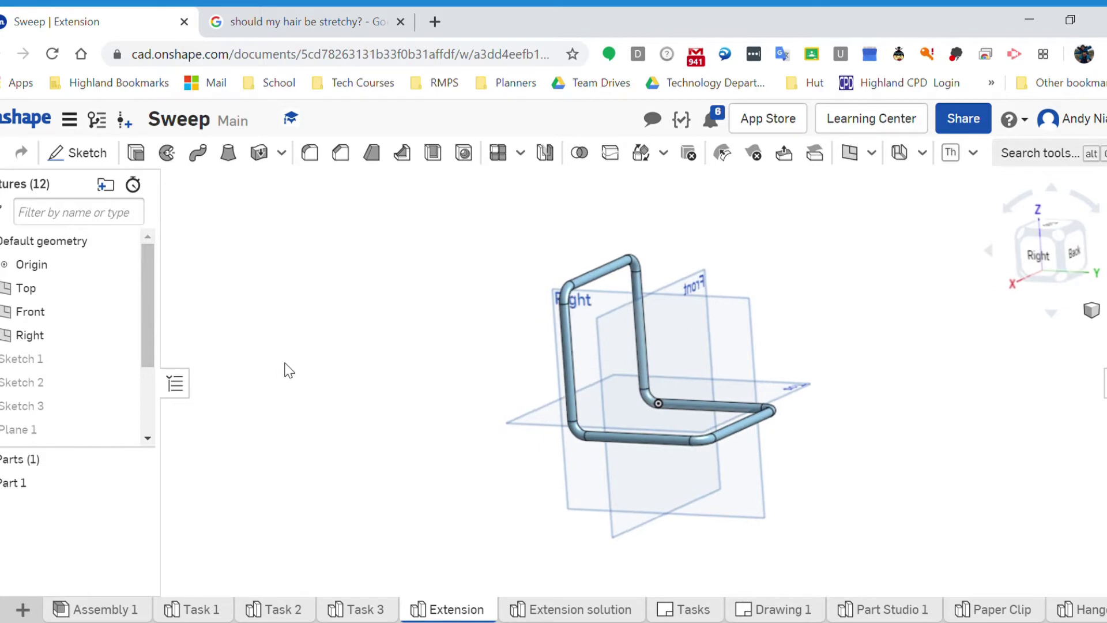
{"action": "right_click_drag", "start_coordinate": [288, 370], "coordinate": [629, 430]}
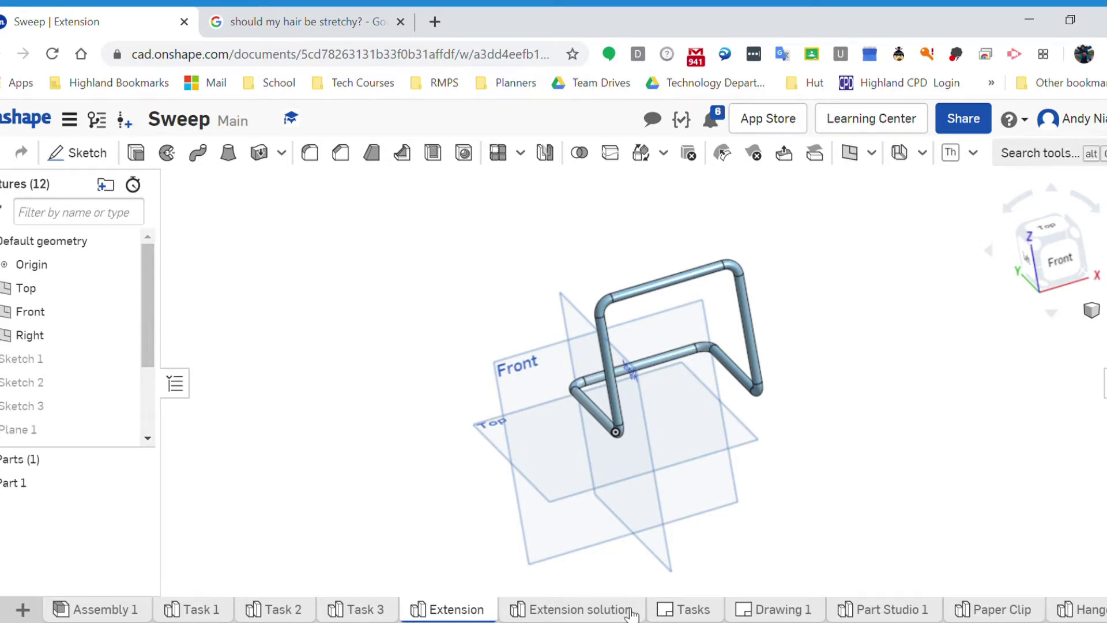
{"action": "left_click", "coordinate": [605, 611]}
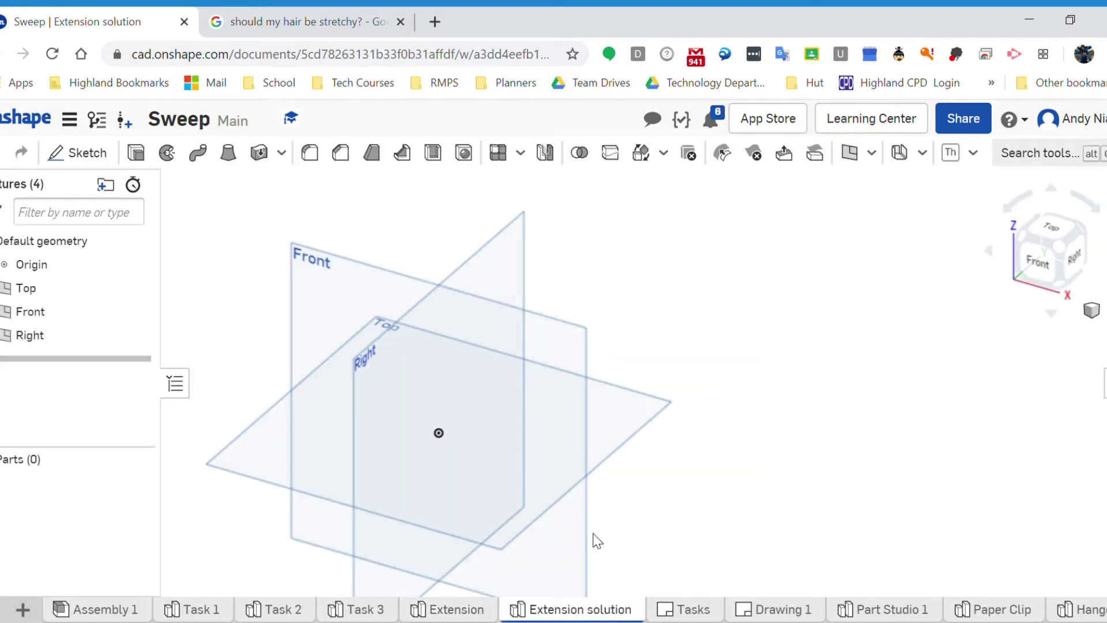
{"action": "right_click_drag", "start_coordinate": [329, 329], "coordinate": [548, 331]}
Step: On the Front plane, draw a Ø6 circle centred on the origin and finish Sketch 1
{"action": "left_click", "coordinate": [87, 153]}
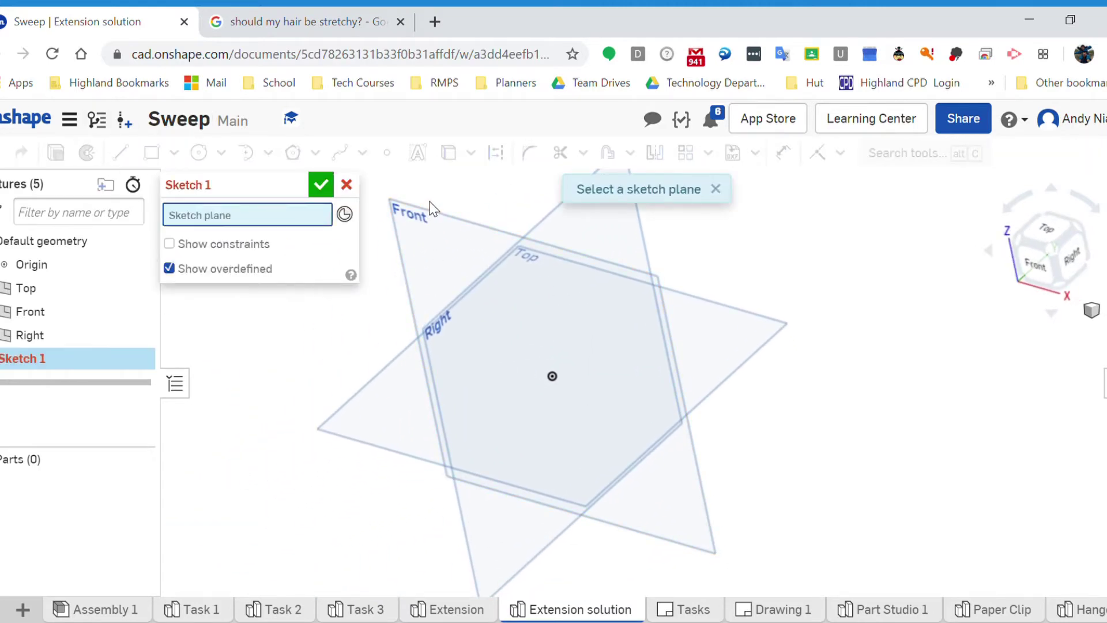
{"action": "left_click", "coordinate": [428, 217]}
{"action": "left_click", "coordinate": [199, 153]}
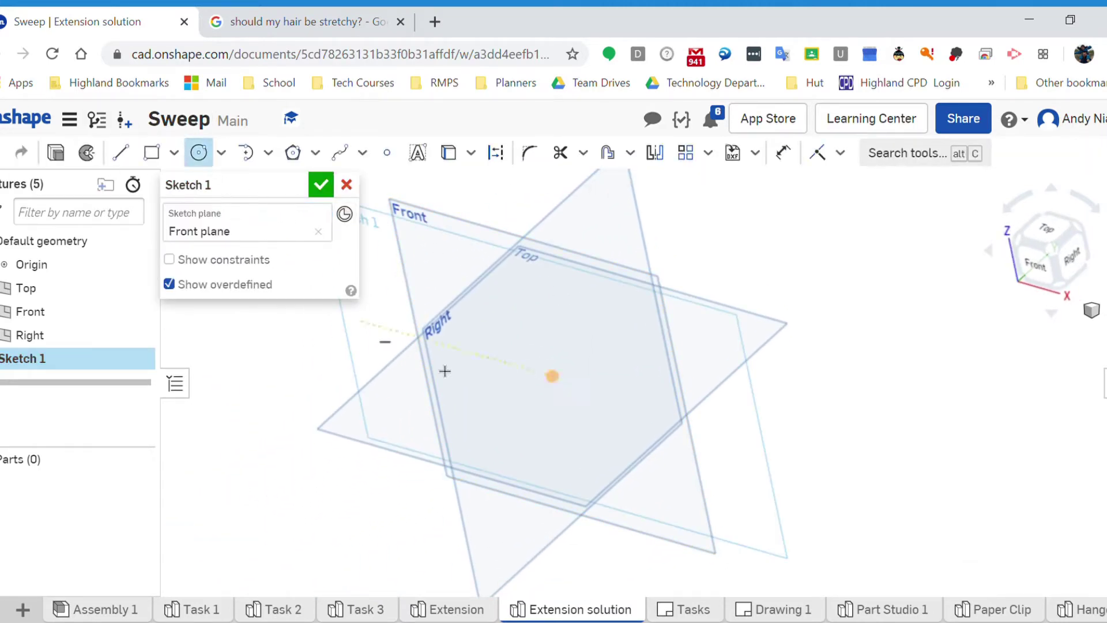
{"action": "left_click", "coordinate": [553, 378]}
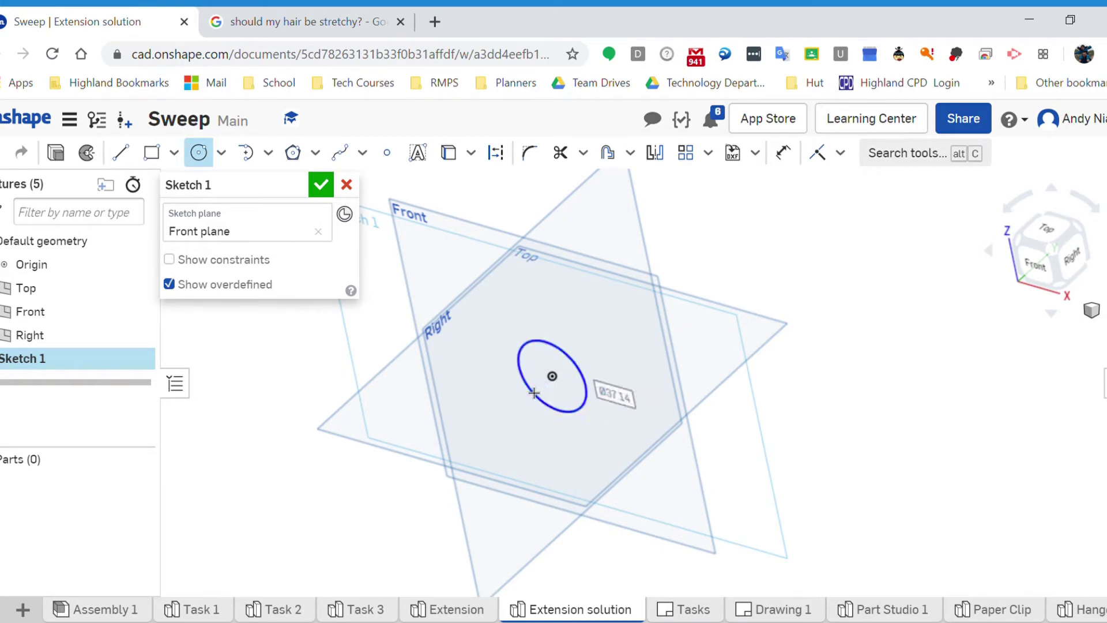
{"action": "left_click", "coordinate": [533, 392]}
{"action": "key", "text": "Escape"}
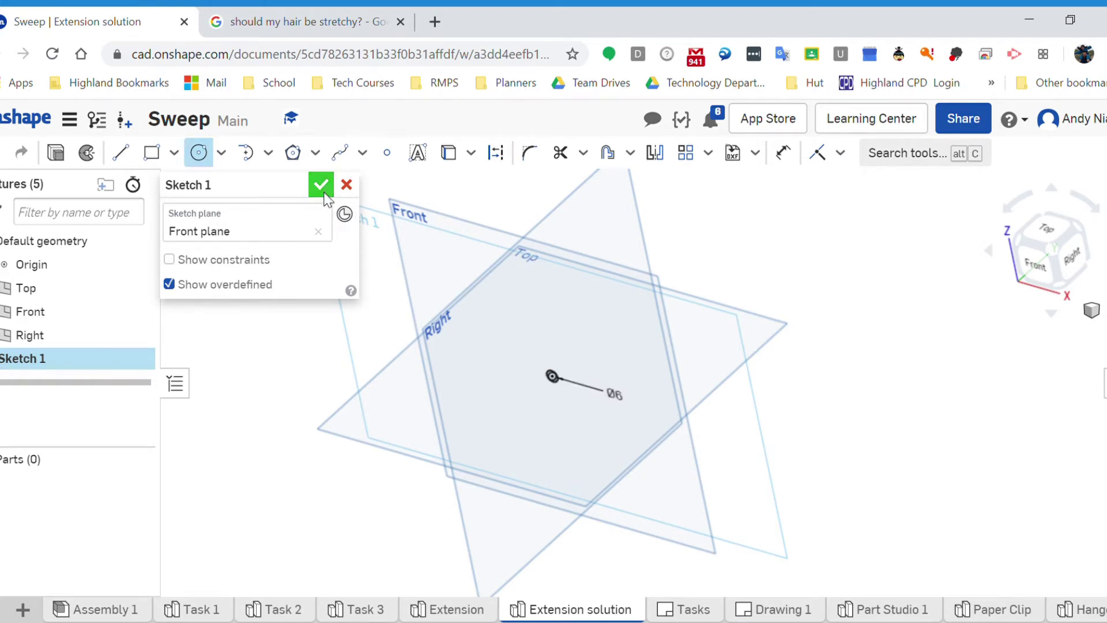
{"action": "left_click", "coordinate": [321, 184]}
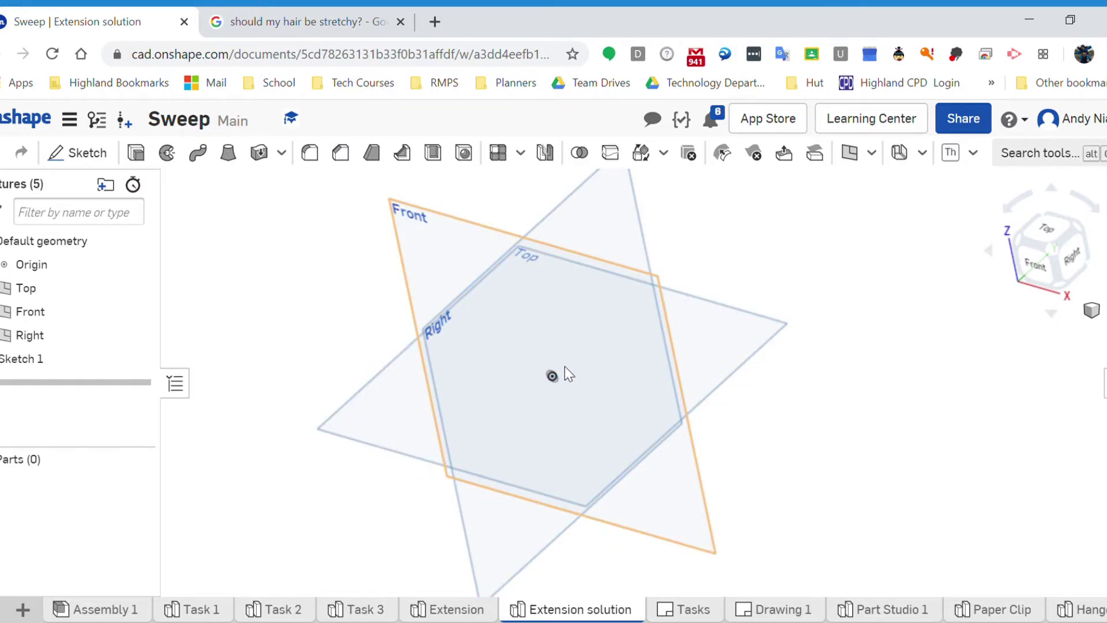
Step: Start a sketch on the Top plane and draw a 100 line from the origin
{"action": "left_click", "coordinate": [77, 152]}
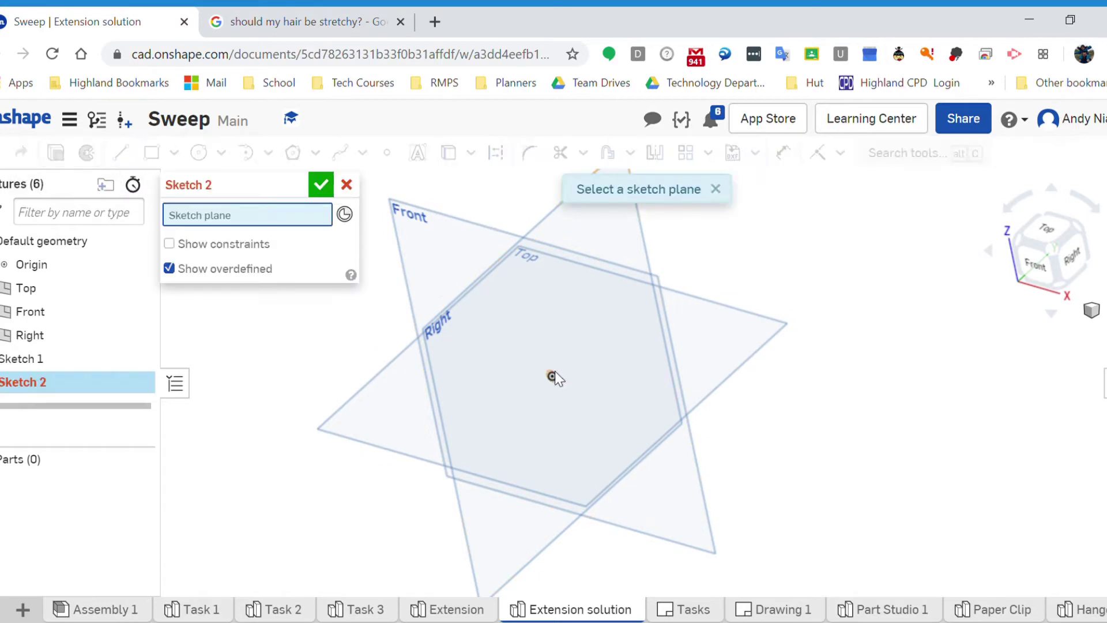
{"action": "left_click", "coordinate": [358, 395]}
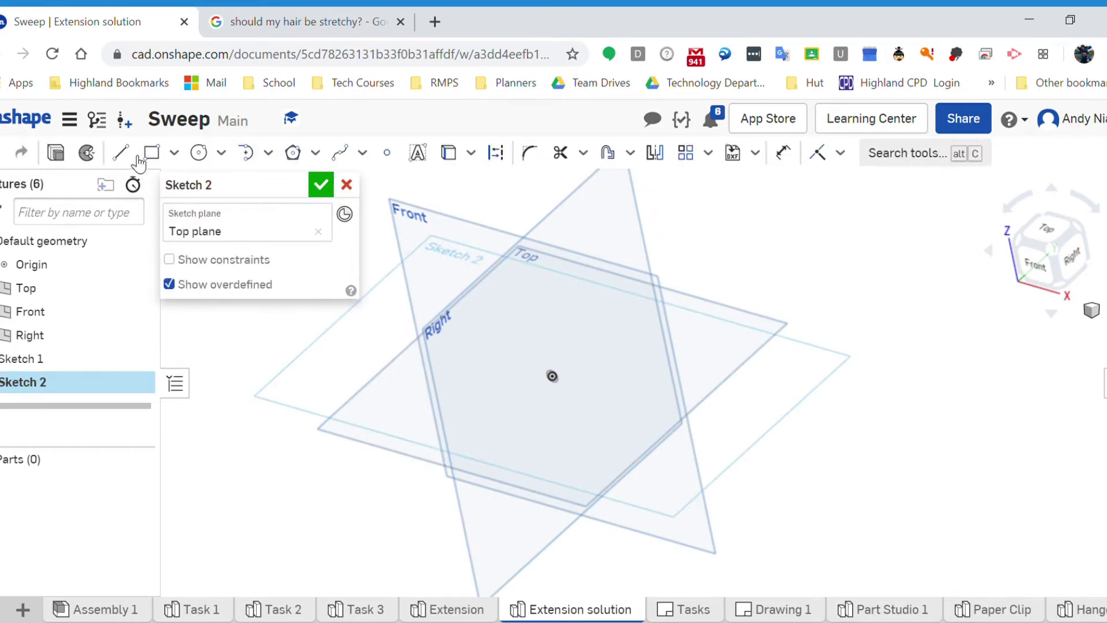
{"action": "left_click", "coordinate": [121, 152]}
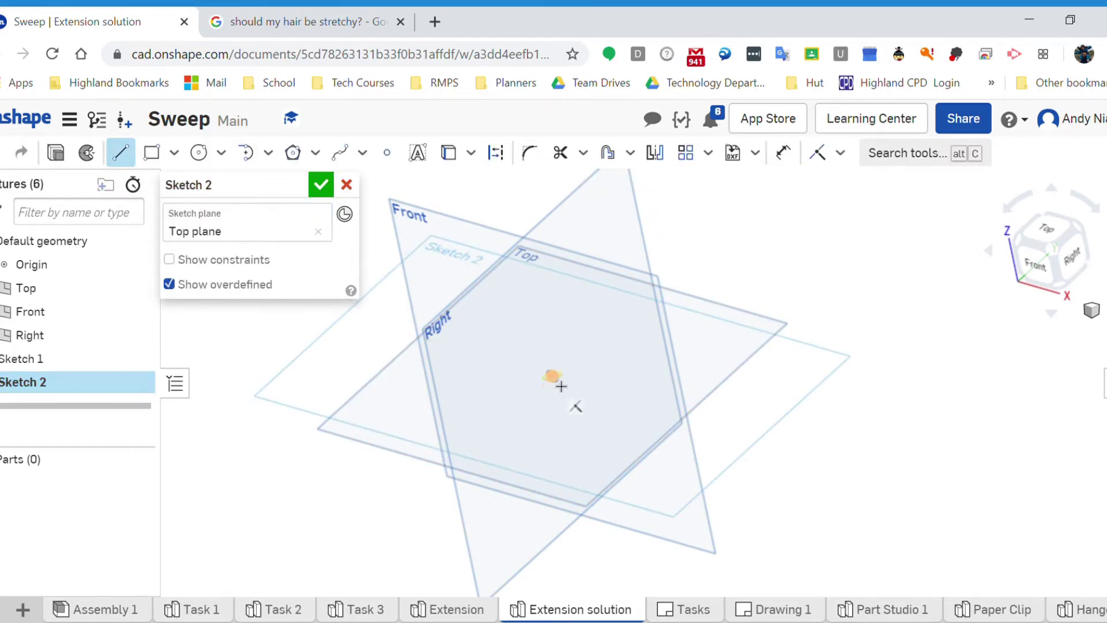
{"action": "scroll", "coordinate": [556, 380], "scroll_direction": "up", "scroll_amount": 5}
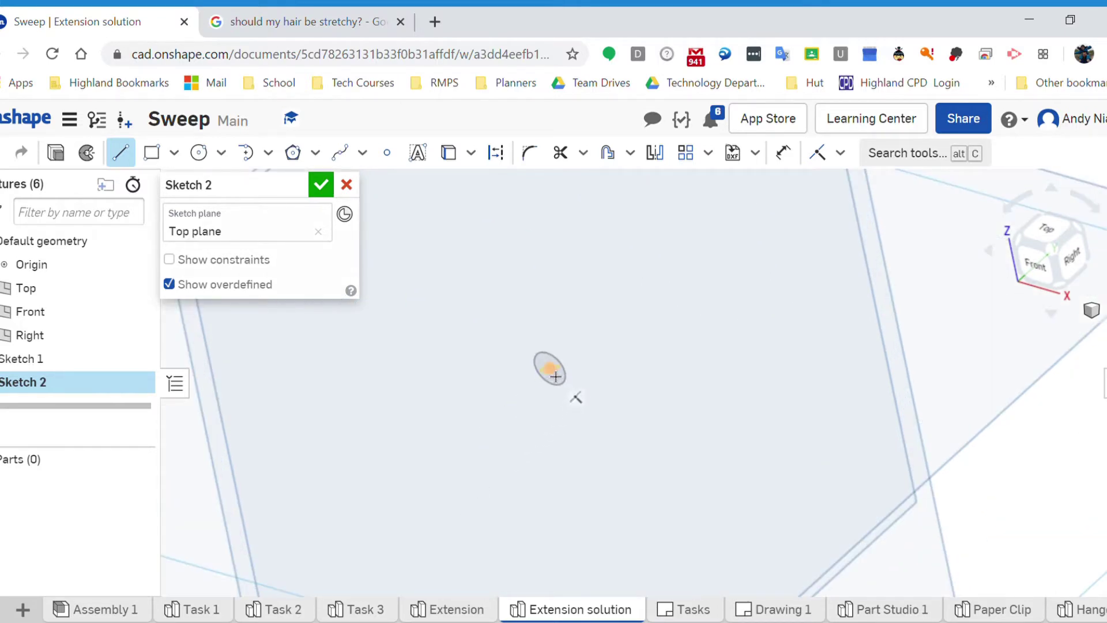
{"action": "left_click", "coordinate": [555, 376]}
{"action": "scroll", "coordinate": [492, 503], "scroll_direction": "down", "scroll_amount": 2}
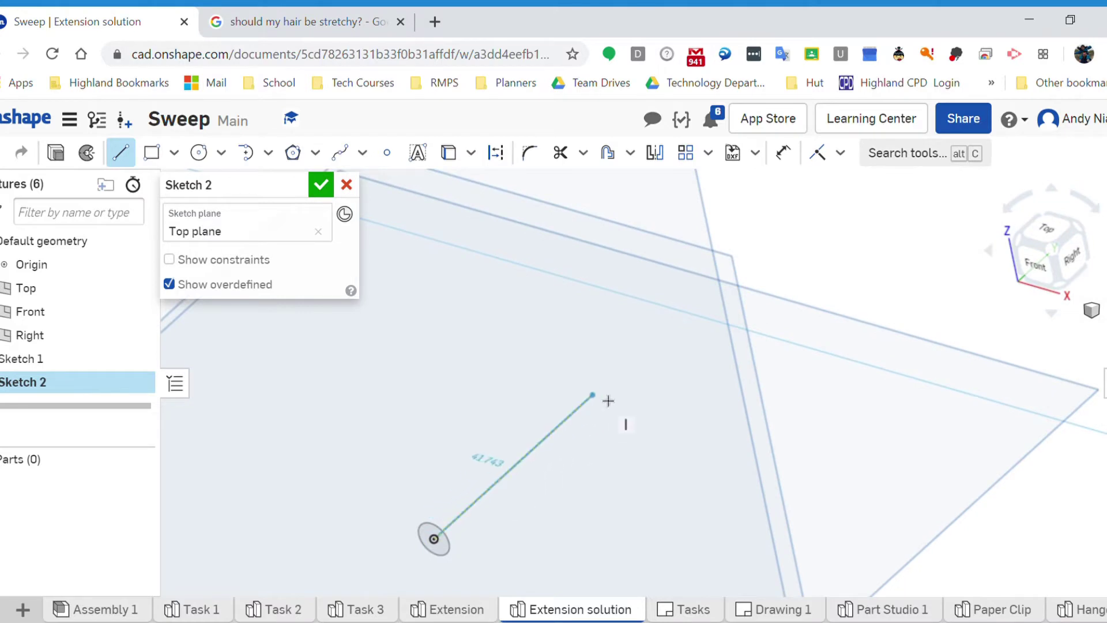
{"action": "left_click", "coordinate": [623, 366]}
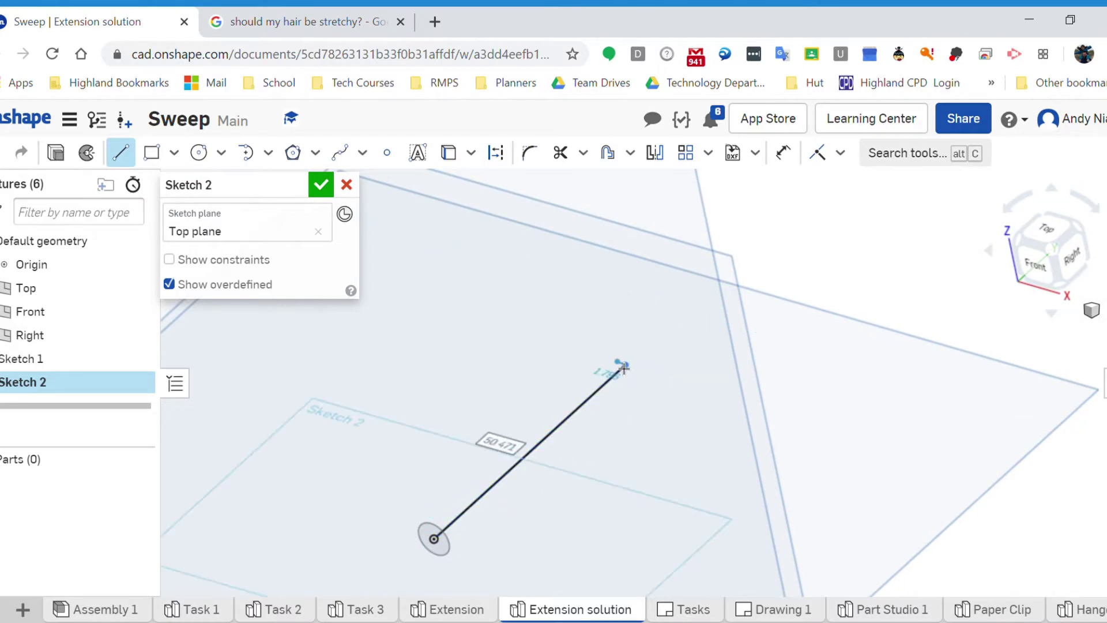
{"action": "type", "text": "10"}
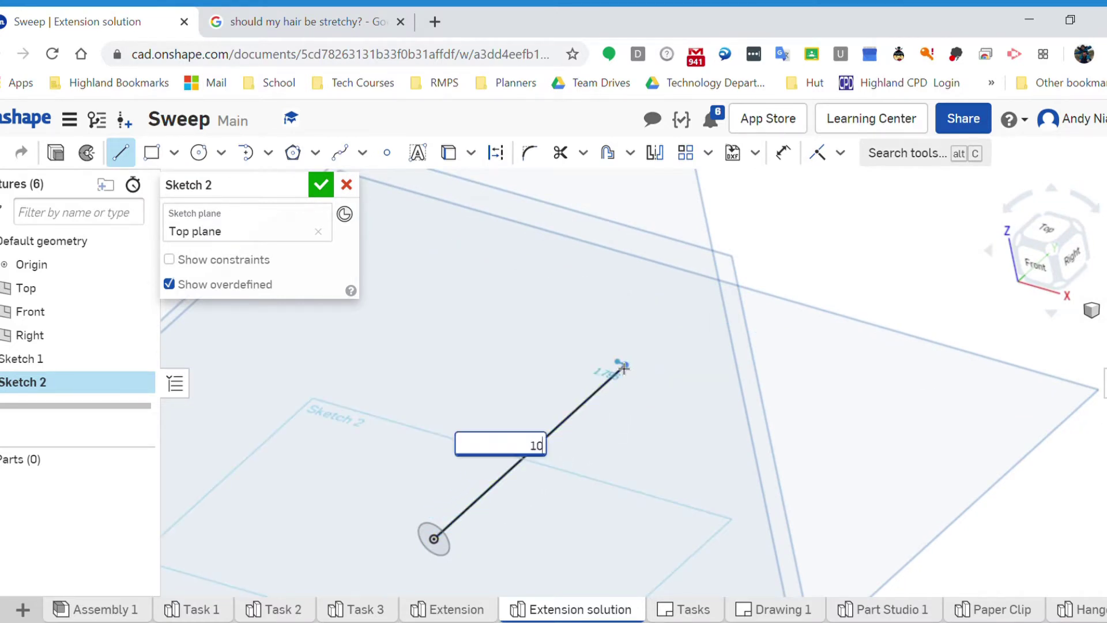
{"action": "type", "text": "0"}
{"action": "key", "text": "Return"}
Step: Continue the path with a second line of length 50
{"action": "scroll", "coordinate": [847, 320], "scroll_direction": "up", "scroll_amount": 3}
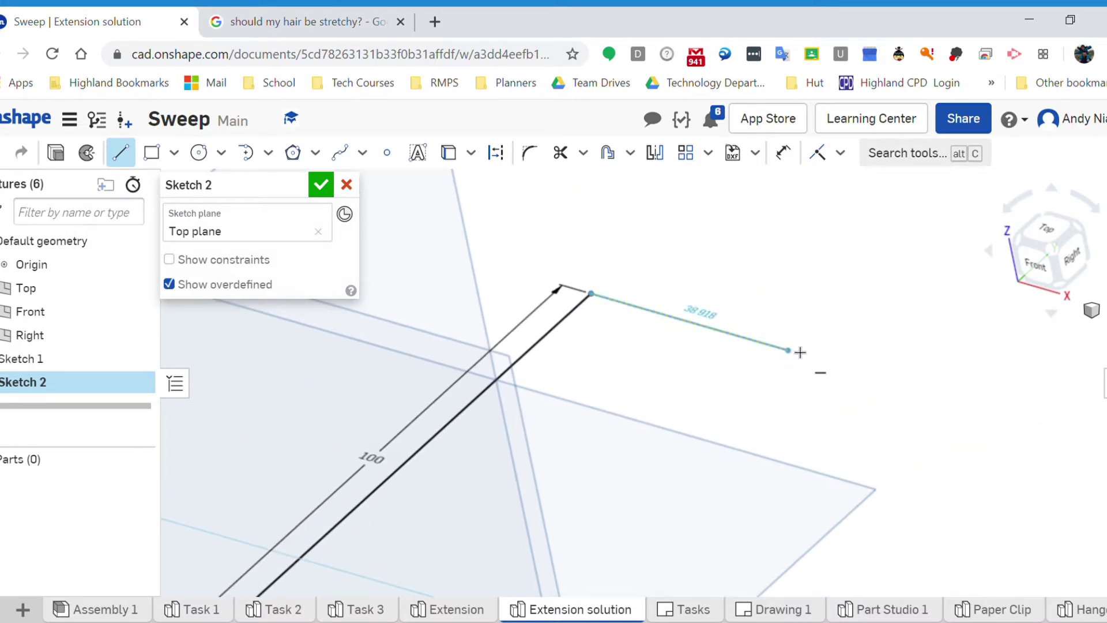
{"action": "left_click", "coordinate": [800, 351]}
{"action": "type", "text": "50"}
{"action": "key", "text": "Return"}
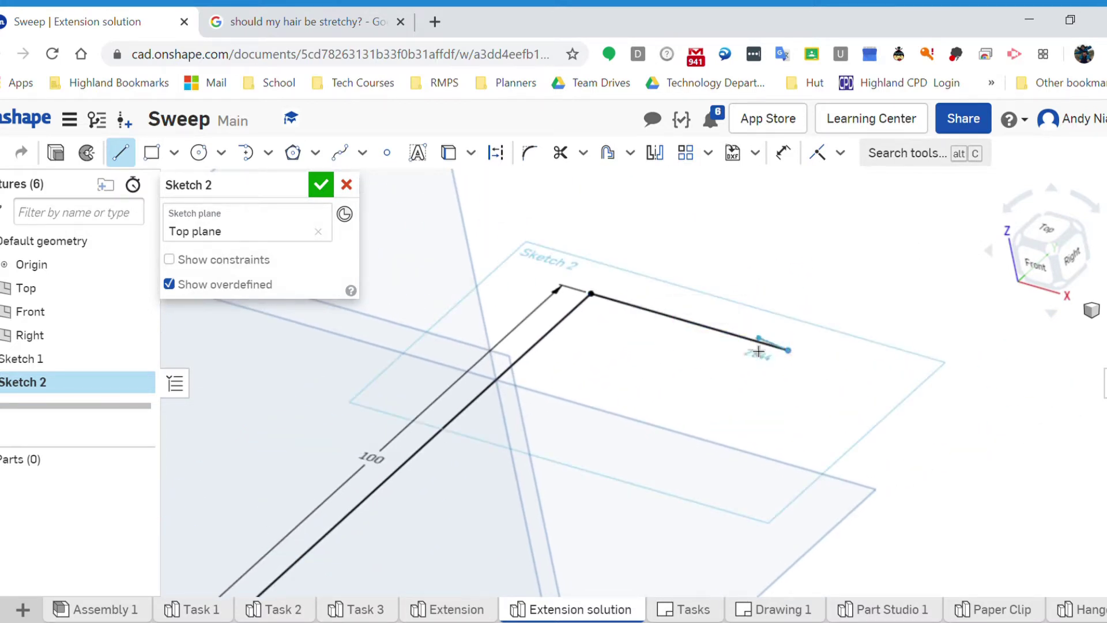
{"action": "scroll", "coordinate": [813, 373], "scroll_direction": "down", "scroll_amount": 2}
{"action": "key", "text": "Escape"}
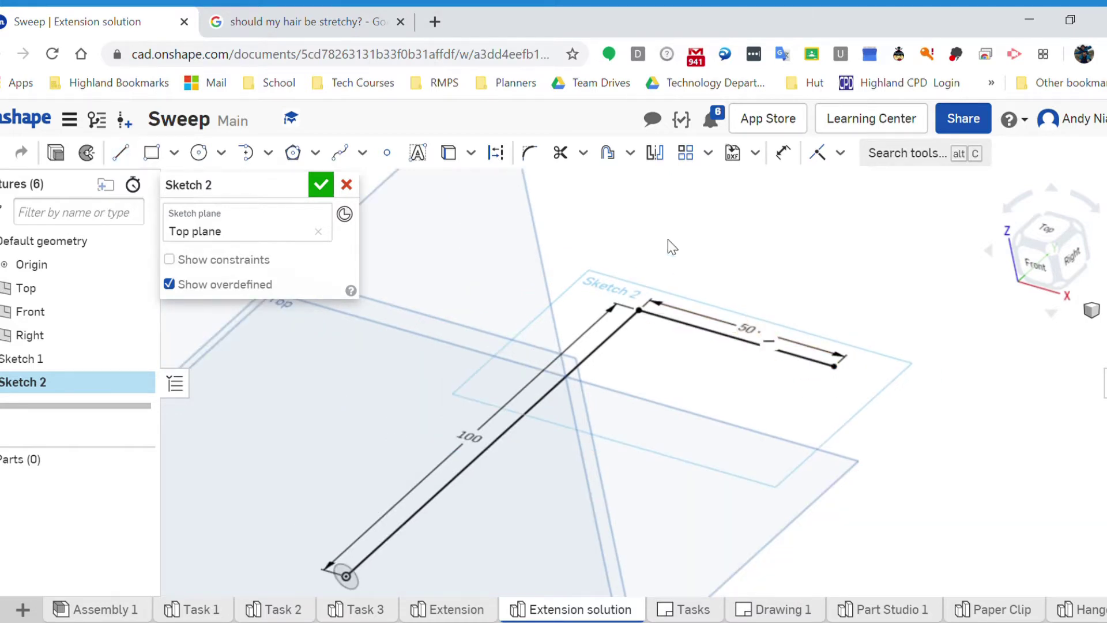
Step: Round the corner between the 100 and 50 lines with an R10 fillet and finish Sketch 2
{"action": "left_click", "coordinate": [529, 153]}
{"action": "left_click", "coordinate": [623, 324]}
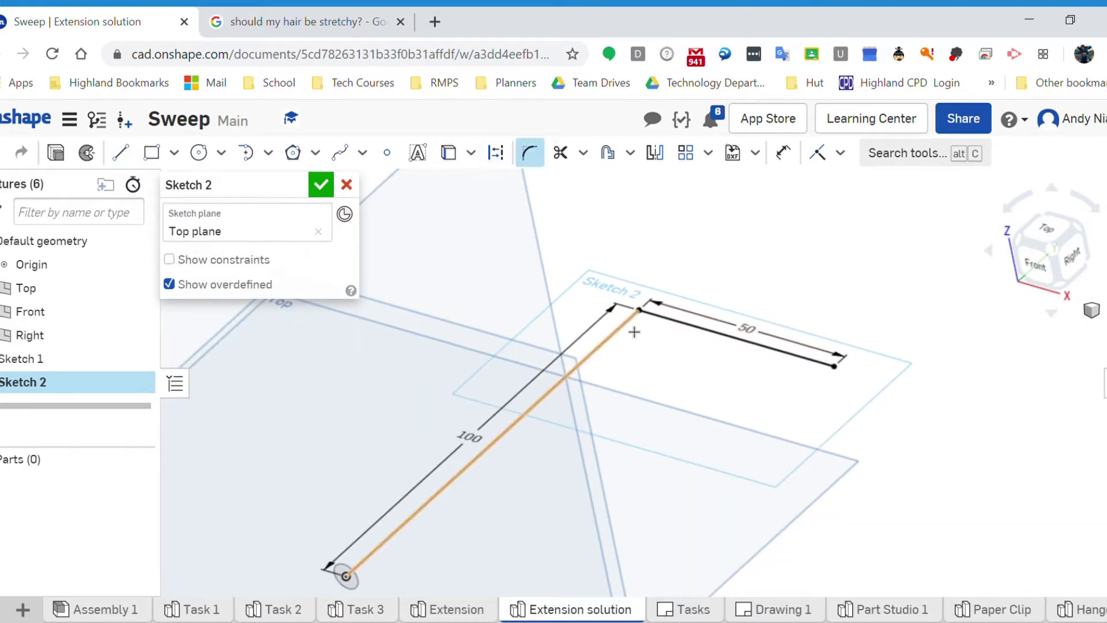
{"action": "left_click", "coordinate": [663, 316]}
{"action": "left_click", "coordinate": [640, 348]}
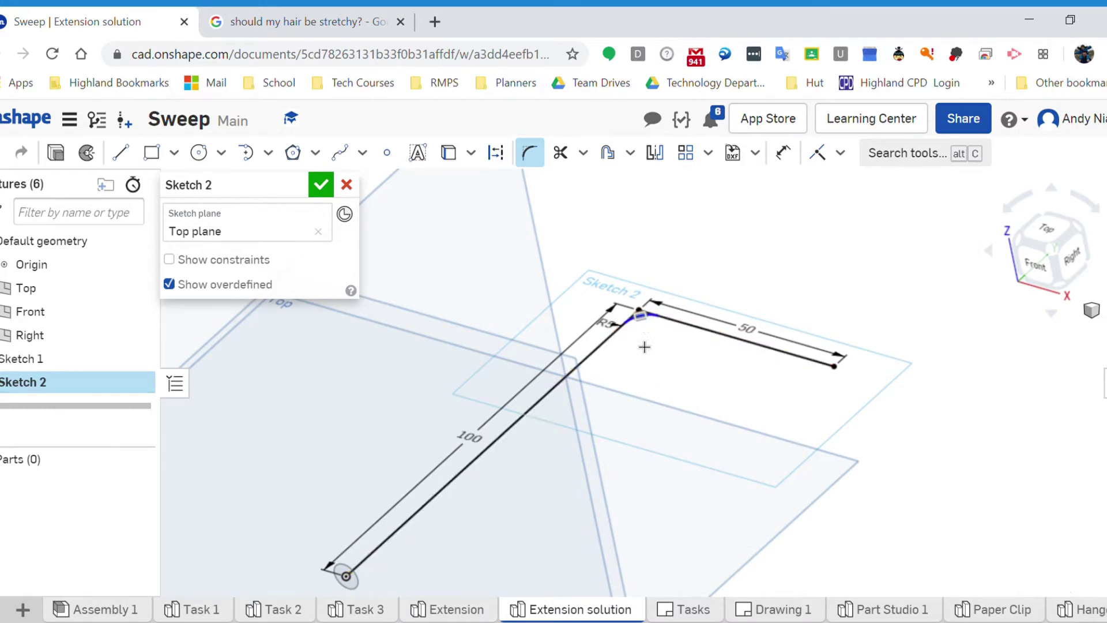
{"action": "type", "text": "10"}
{"action": "key", "text": "Return"}
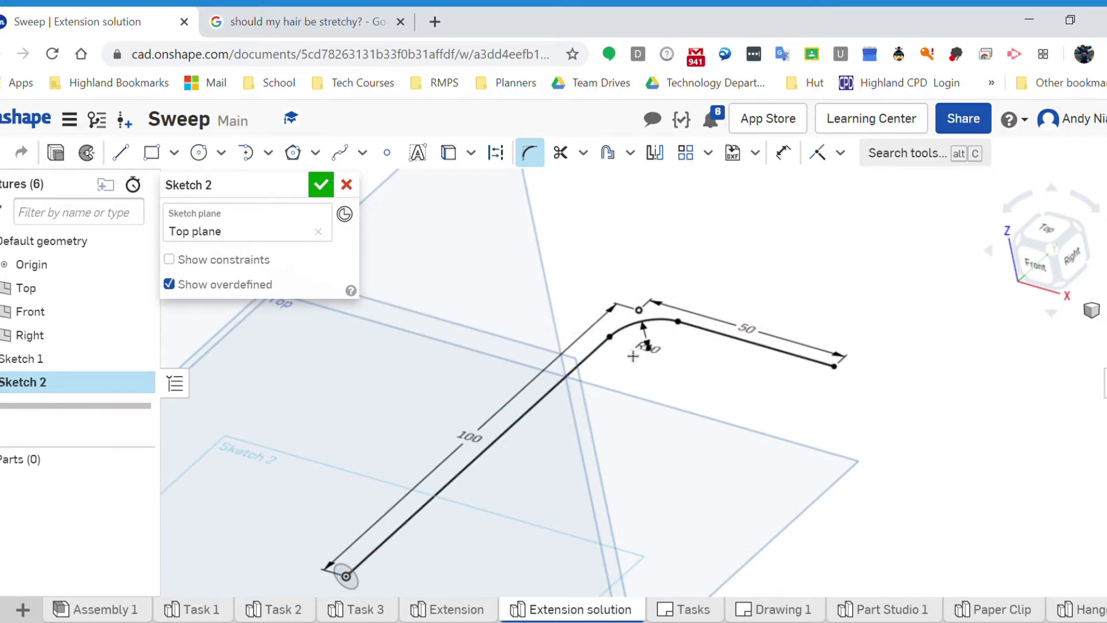
{"action": "scroll", "coordinate": [447, 519], "scroll_direction": "down", "scroll_amount": 4}
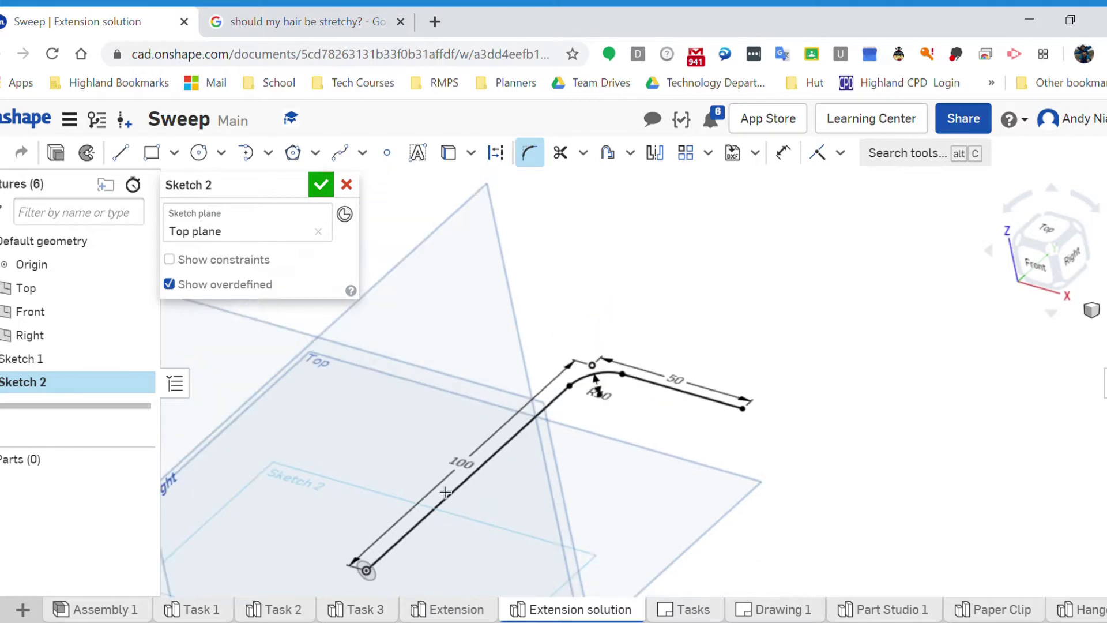
{"action": "left_click", "coordinate": [321, 185]}
{"action": "mouse_move", "coordinate": [282, 391]}
{"action": "right_mouse_down"}
{"action": "mouse_move", "coordinate": [383, 403]}
{"action": "mouse_move", "coordinate": [384, 430]}
{"action": "mouse_move", "coordinate": [356, 462]}
{"action": "mouse_move", "coordinate": [446, 338]}
{"action": "right_mouse_up"}
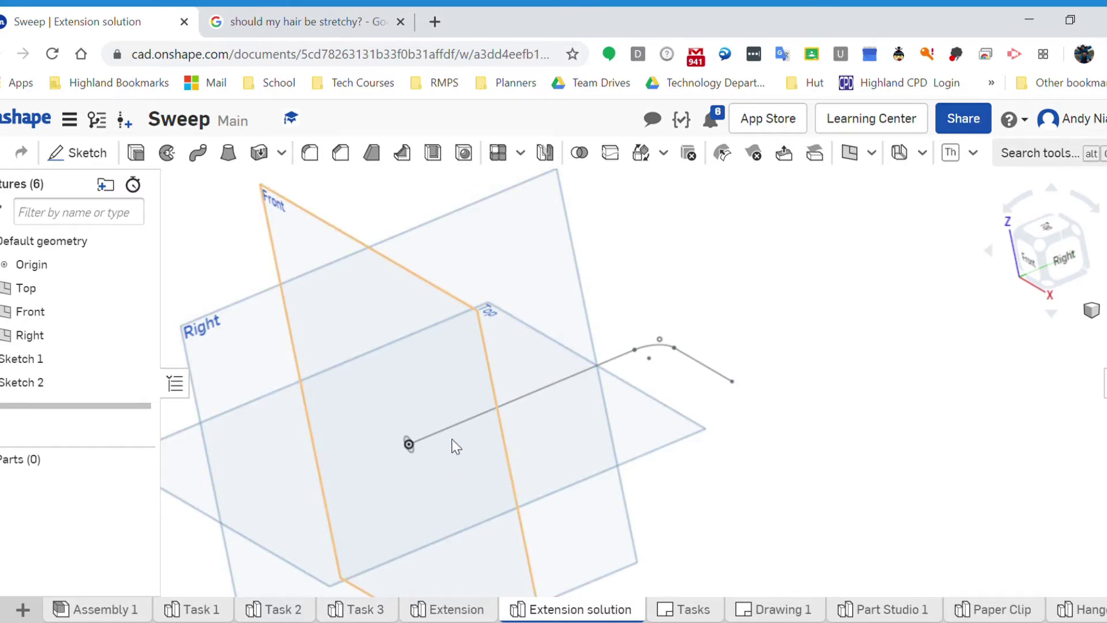
Step: Orbit around the default planes and select the Right plane for the next sketch
{"action": "mouse_move", "coordinate": [486, 419]}
{"action": "right_mouse_down"}
{"action": "mouse_move", "coordinate": [501, 403]}
{"action": "mouse_move", "coordinate": [521, 411]}
{"action": "right_mouse_up"}
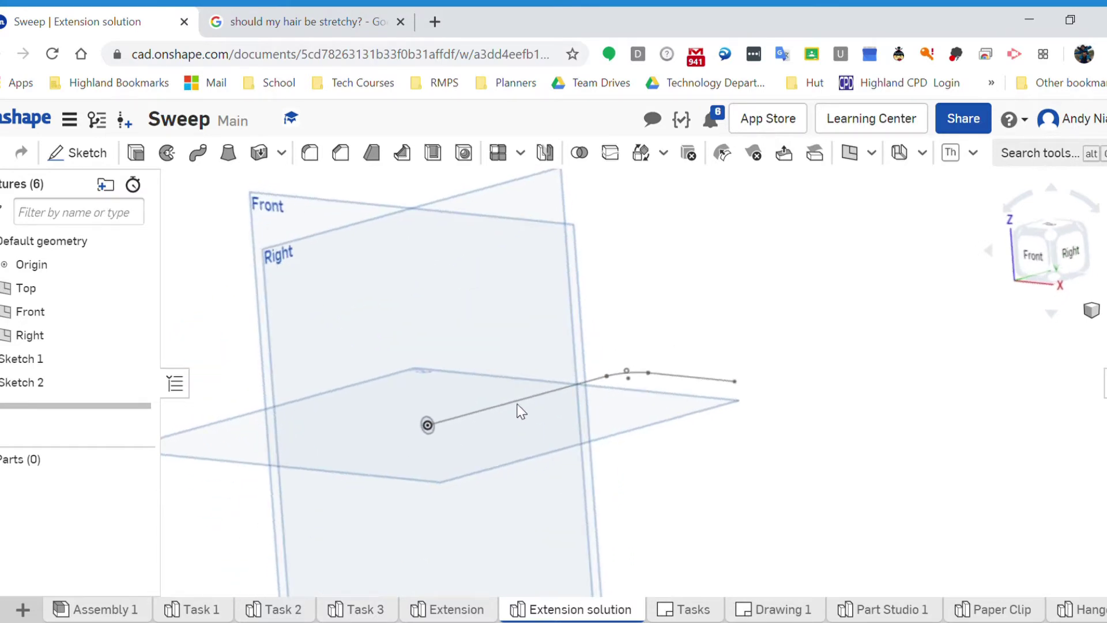
{"action": "mouse_move", "coordinate": [529, 469]}
{"action": "right_mouse_down"}
{"action": "mouse_move", "coordinate": [502, 469]}
{"action": "mouse_move", "coordinate": [497, 494]}
{"action": "mouse_move", "coordinate": [411, 431]}
{"action": "right_mouse_up"}
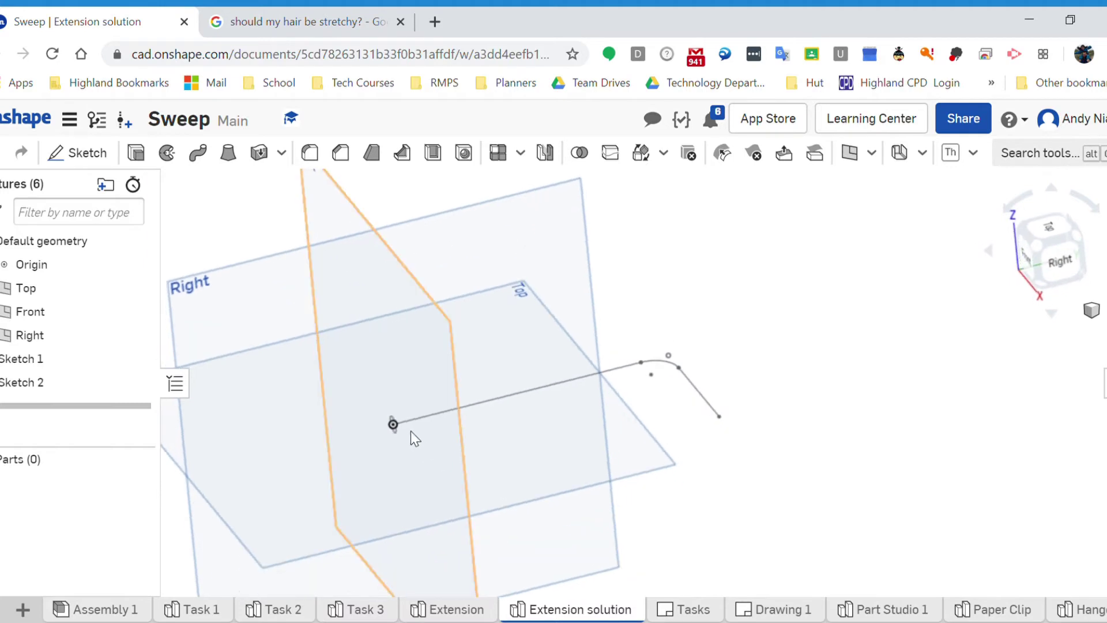
{"action": "scroll", "coordinate": [381, 372], "scroll_direction": "down", "scroll_amount": 2}
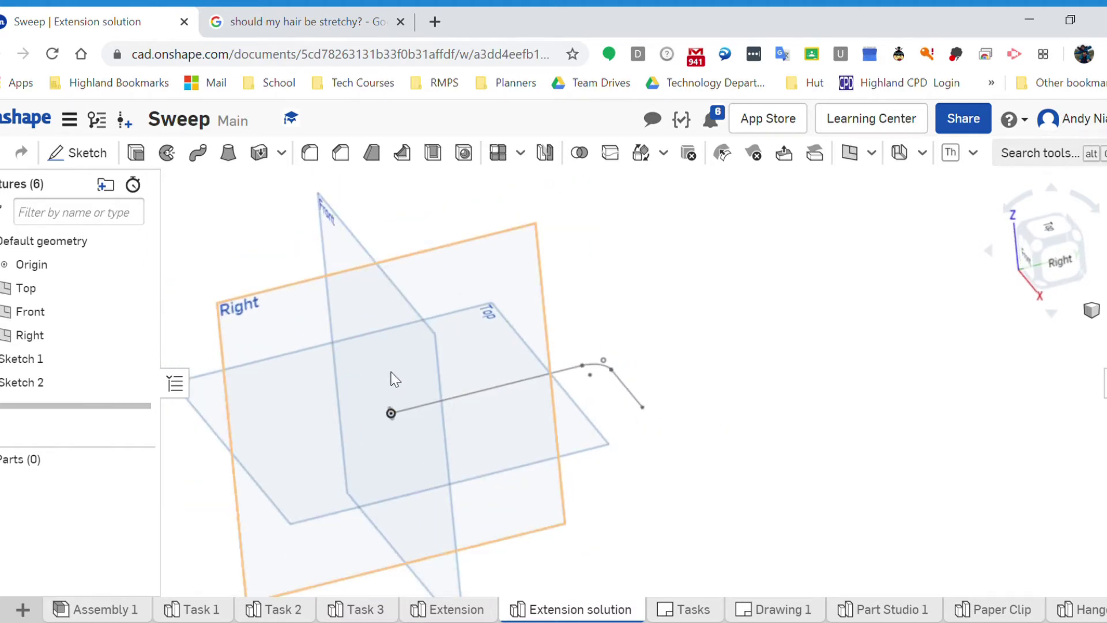
{"action": "left_click", "coordinate": [448, 264]}
{"action": "mouse_move", "coordinate": [487, 334]}
{"action": "right_mouse_down"}
{"action": "mouse_move", "coordinate": [556, 368]}
{"action": "mouse_move", "coordinate": [569, 410]}
{"action": "mouse_move", "coordinate": [538, 353]}
{"action": "mouse_move", "coordinate": [433, 296]}
{"action": "right_mouse_up"}
Step: Start Sketch 3 on the Right plane and project the path line in as construction geometry
{"action": "left_click", "coordinate": [104, 153]}
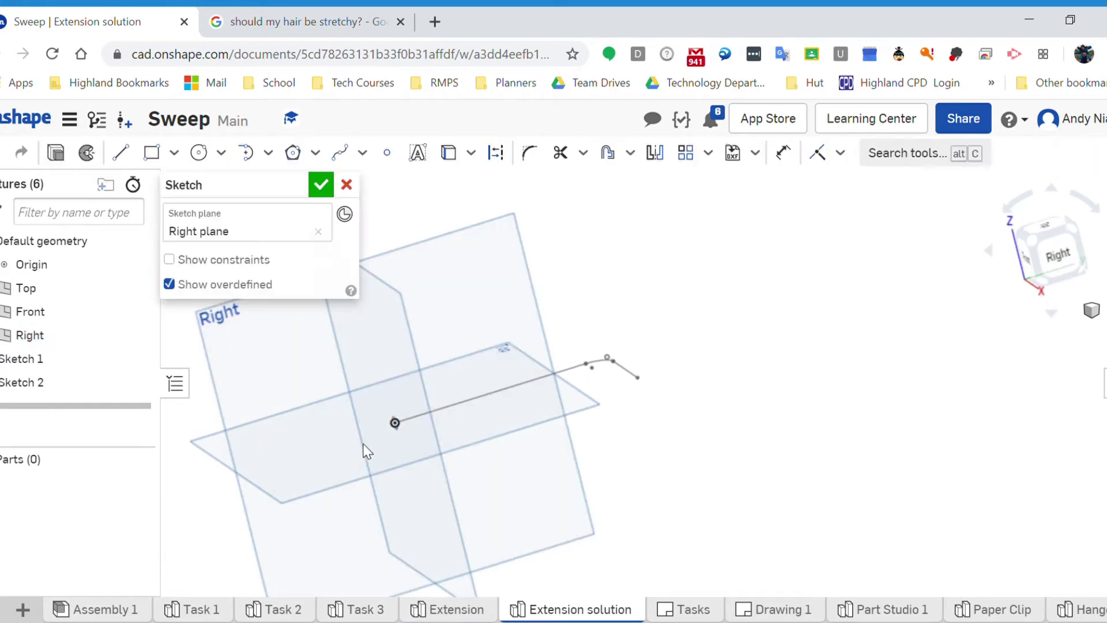
{"action": "mouse_move", "coordinate": [659, 436]}
{"action": "right_mouse_down"}
{"action": "mouse_move", "coordinate": [630, 415]}
{"action": "mouse_move", "coordinate": [657, 435]}
{"action": "mouse_move", "coordinate": [524, 430]}
{"action": "mouse_move", "coordinate": [568, 451]}
{"action": "right_mouse_up"}
{"action": "scroll", "coordinate": [508, 423], "scroll_direction": "up", "scroll_amount": 3}
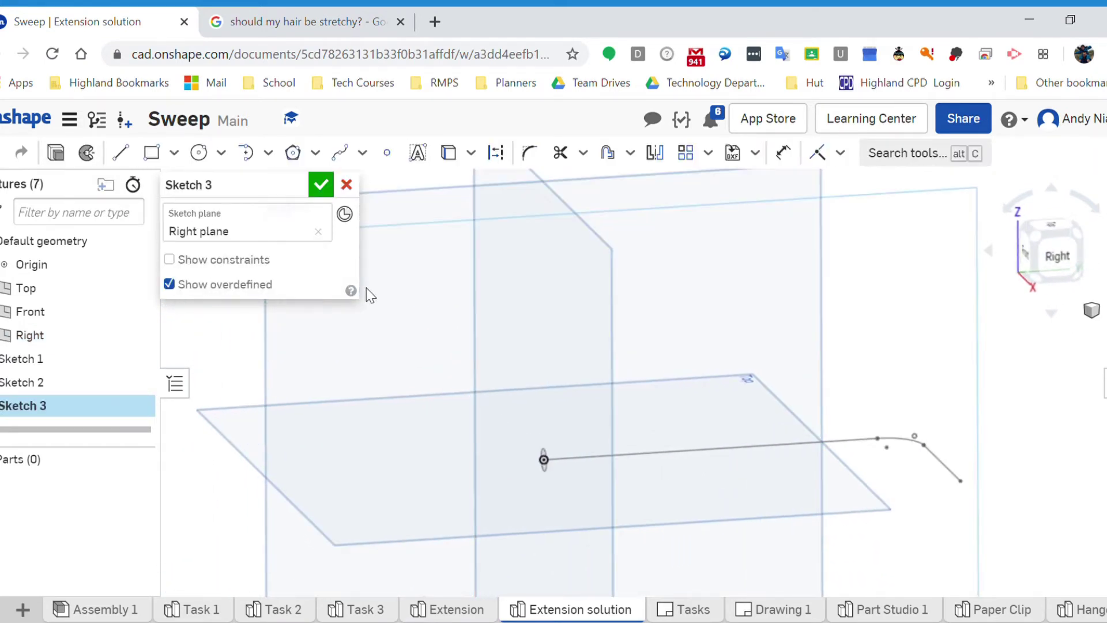
{"action": "left_click", "coordinate": [245, 153]}
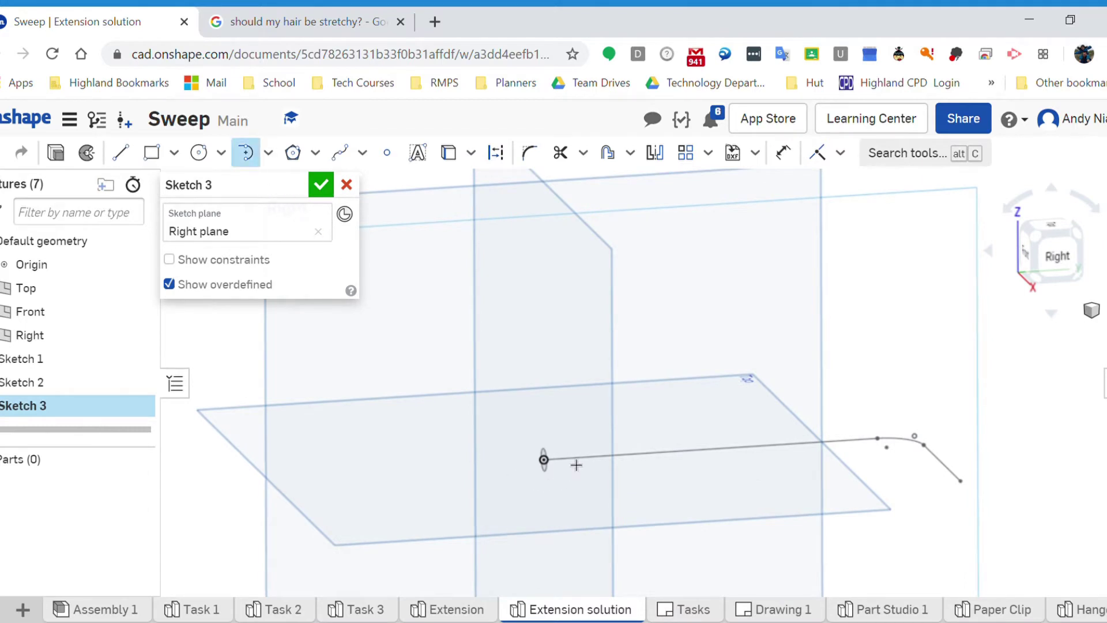
{"action": "left_click", "coordinate": [494, 151]}
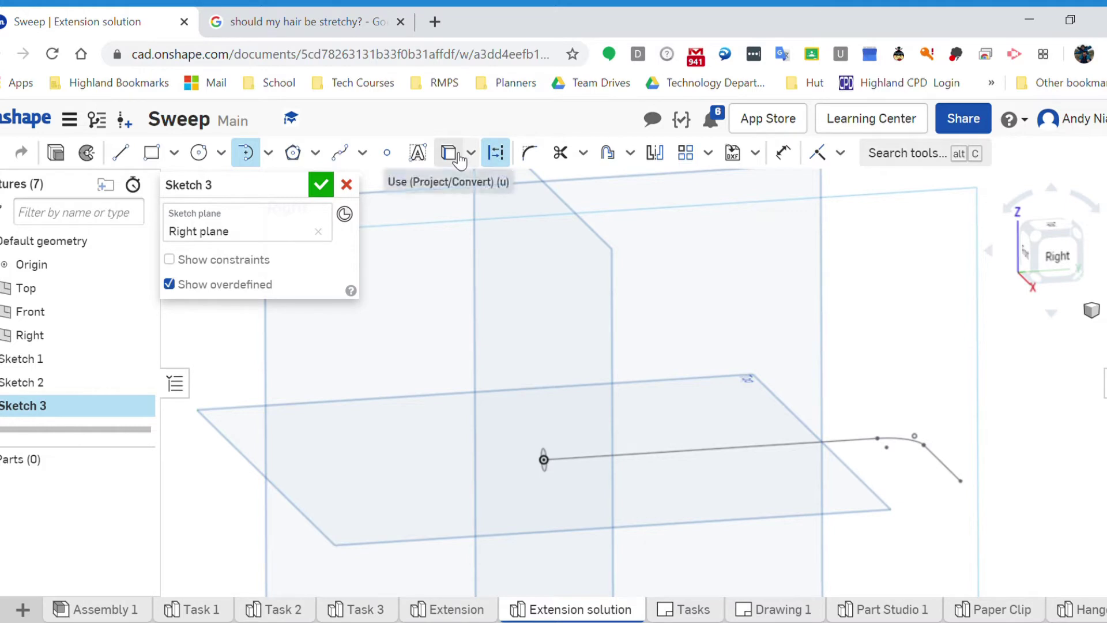
{"action": "left_click", "coordinate": [450, 152]}
{"action": "left_click", "coordinate": [569, 468]}
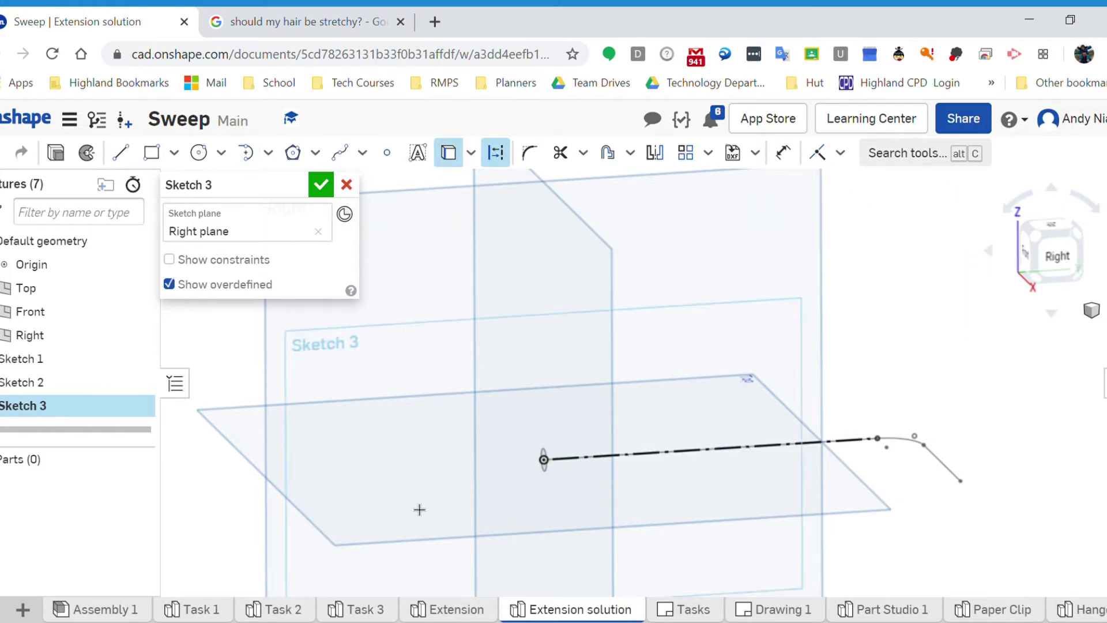
Step: Draw a tangent arc from the line's origin end and dimension its radius to 10
{"action": "left_click", "coordinate": [246, 154]}
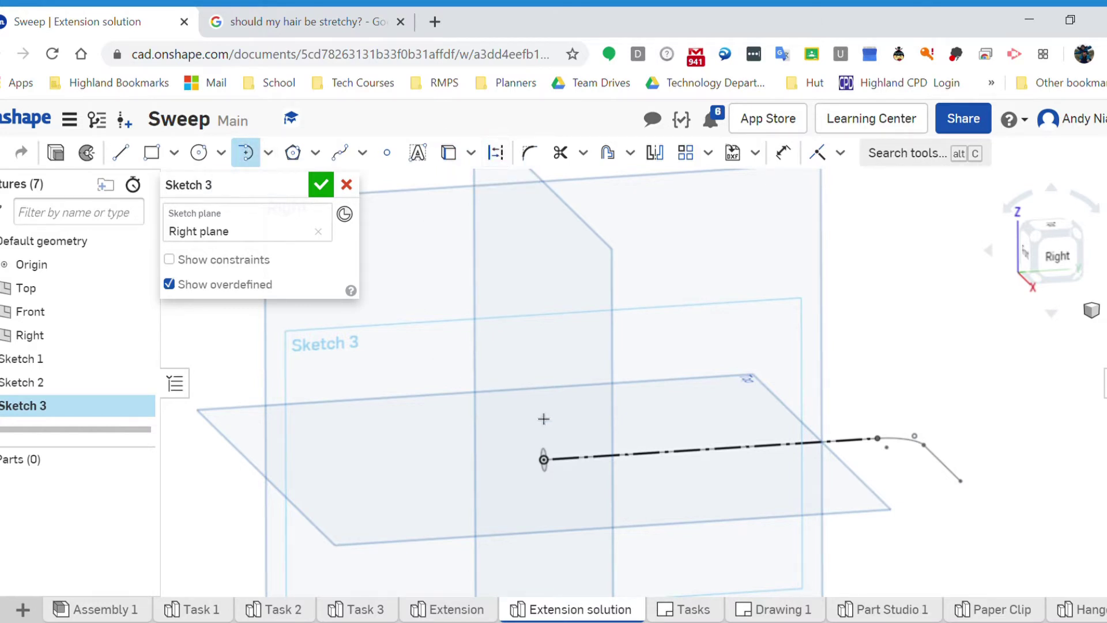
{"action": "left_click", "coordinate": [551, 465]}
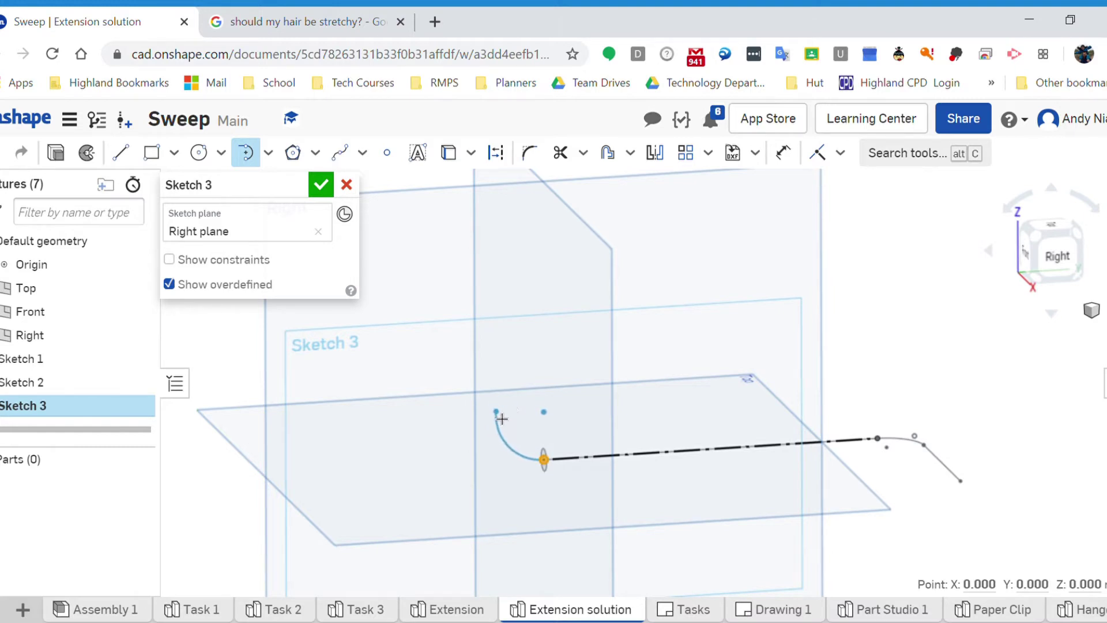
{"action": "left_click", "coordinate": [500, 417]}
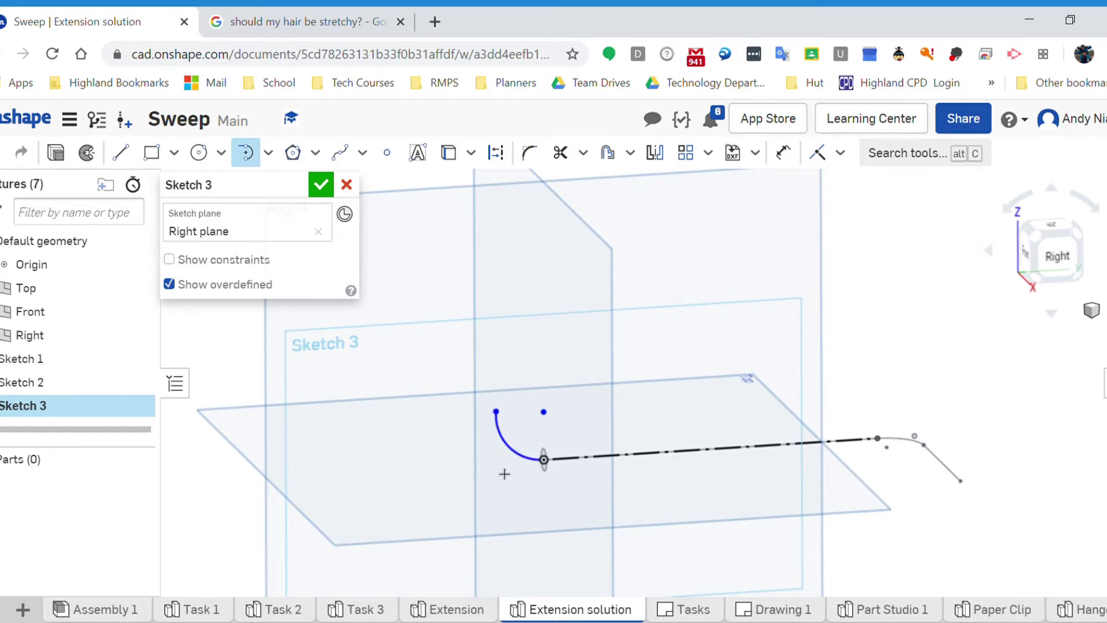
{"action": "key", "text": "d"}
{"action": "left_click", "coordinate": [512, 449]}
{"action": "left_click", "coordinate": [511, 468]}
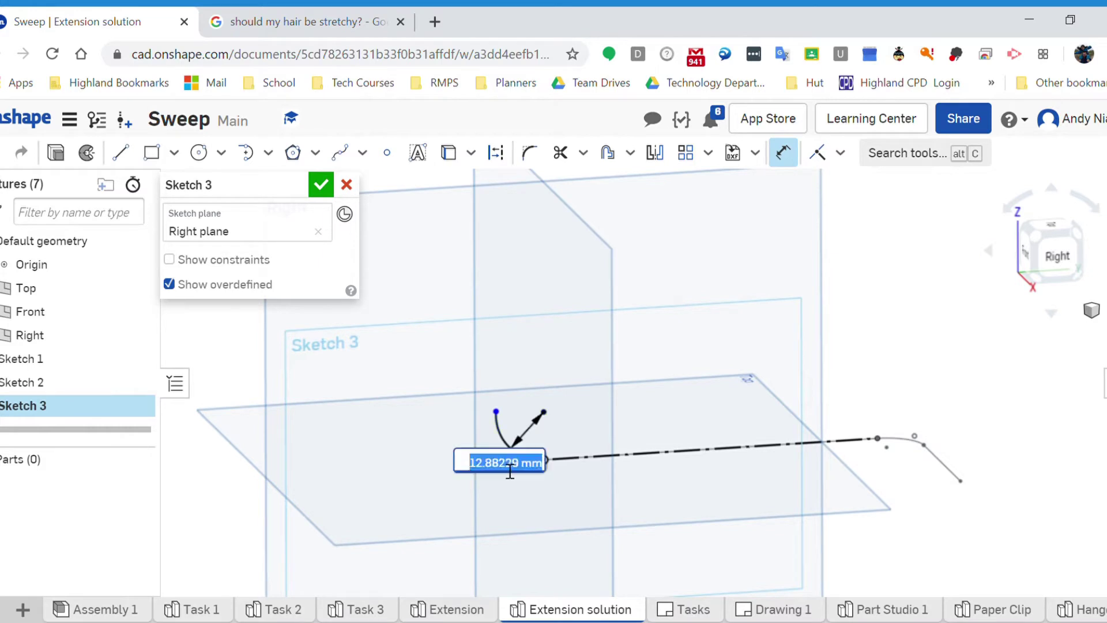
{"action": "type", "text": "10"}
{"action": "key", "text": "Escape"}
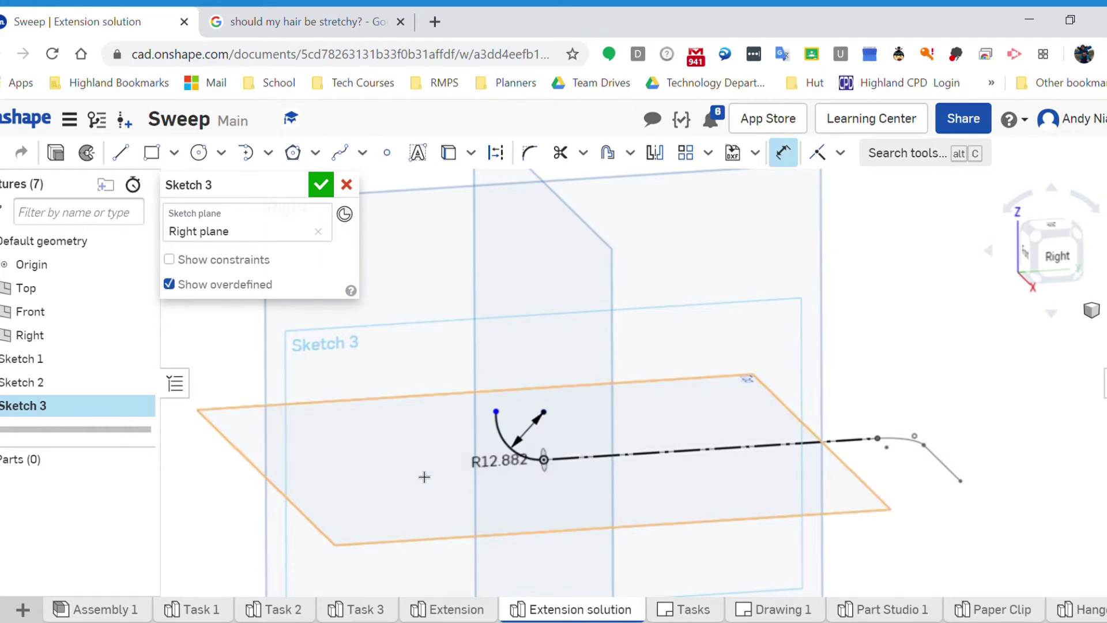
{"action": "key", "text": "n"}
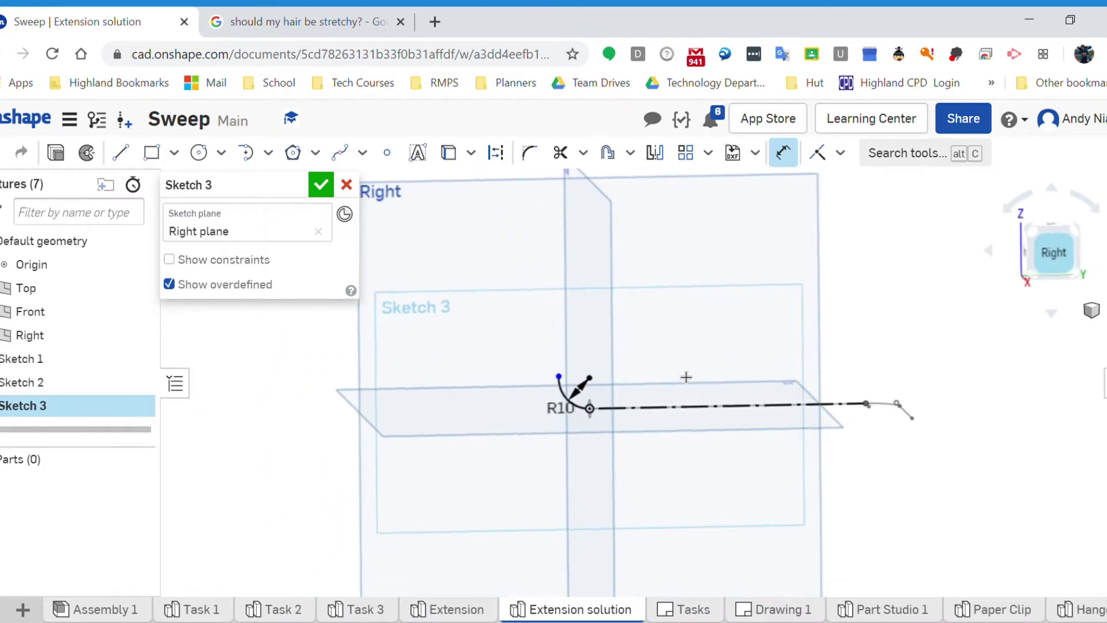
{"action": "scroll", "coordinate": [612, 357], "scroll_direction": "up", "scroll_amount": 3}
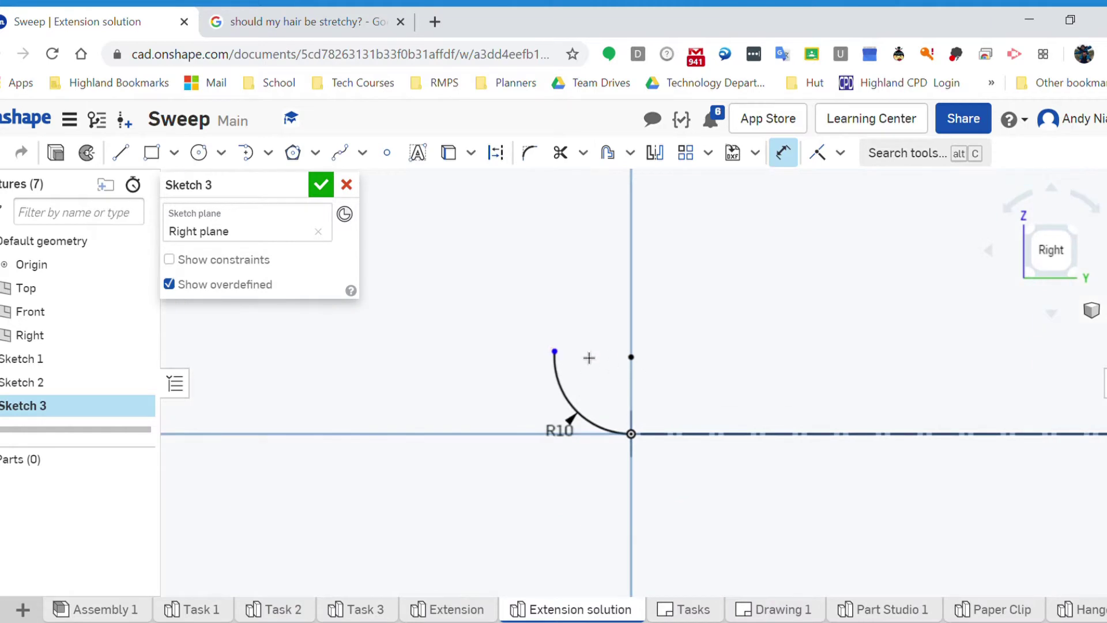
{"action": "left_click", "coordinate": [842, 155]}
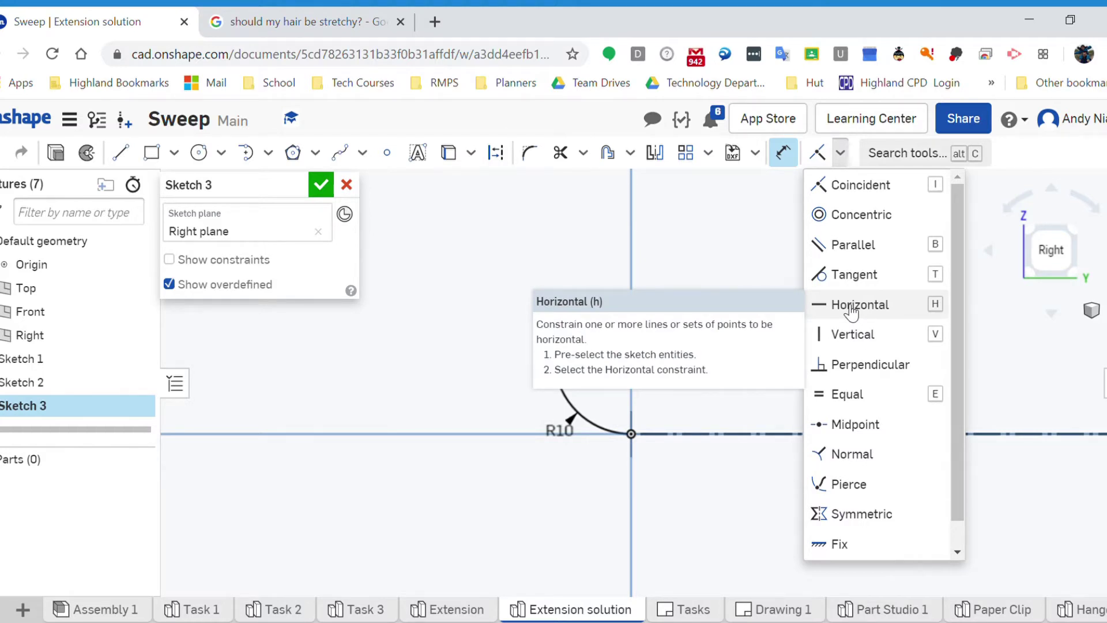
Step: Apply a Horizontal constraint between the arc's centre point and its upper endpoint
{"action": "left_click", "coordinate": [854, 331]}
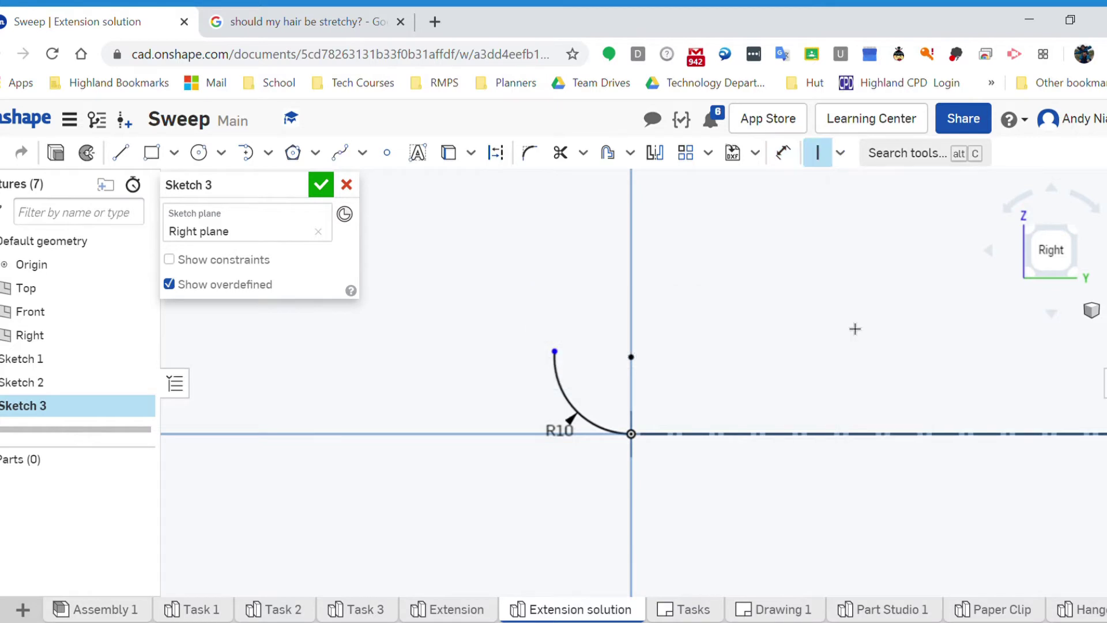
{"action": "left_click", "coordinate": [840, 153]}
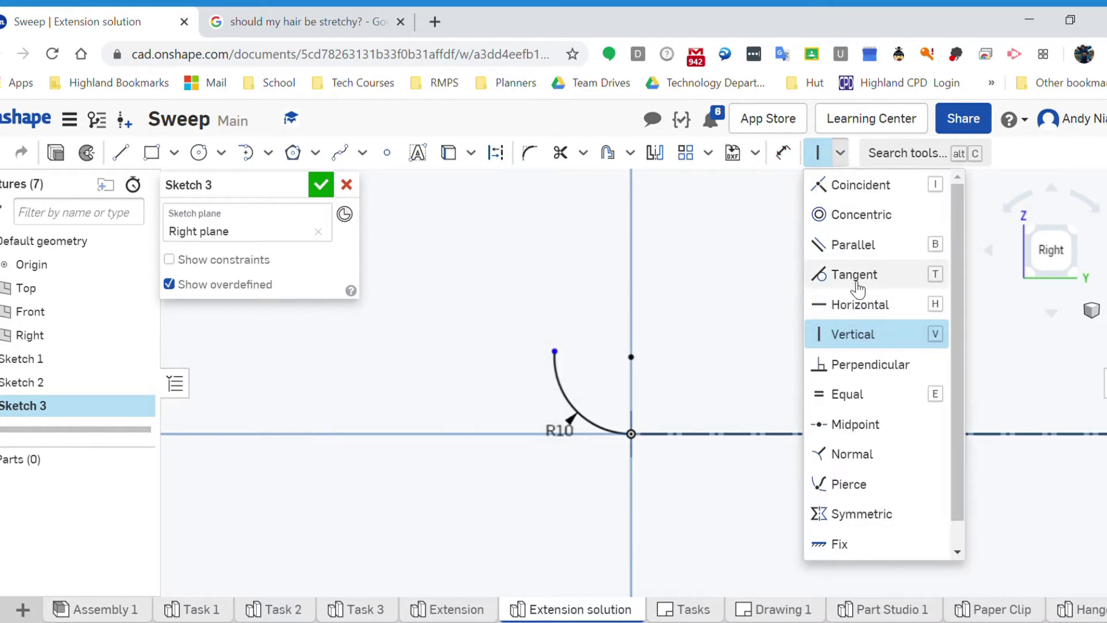
{"action": "left_click", "coordinate": [854, 306]}
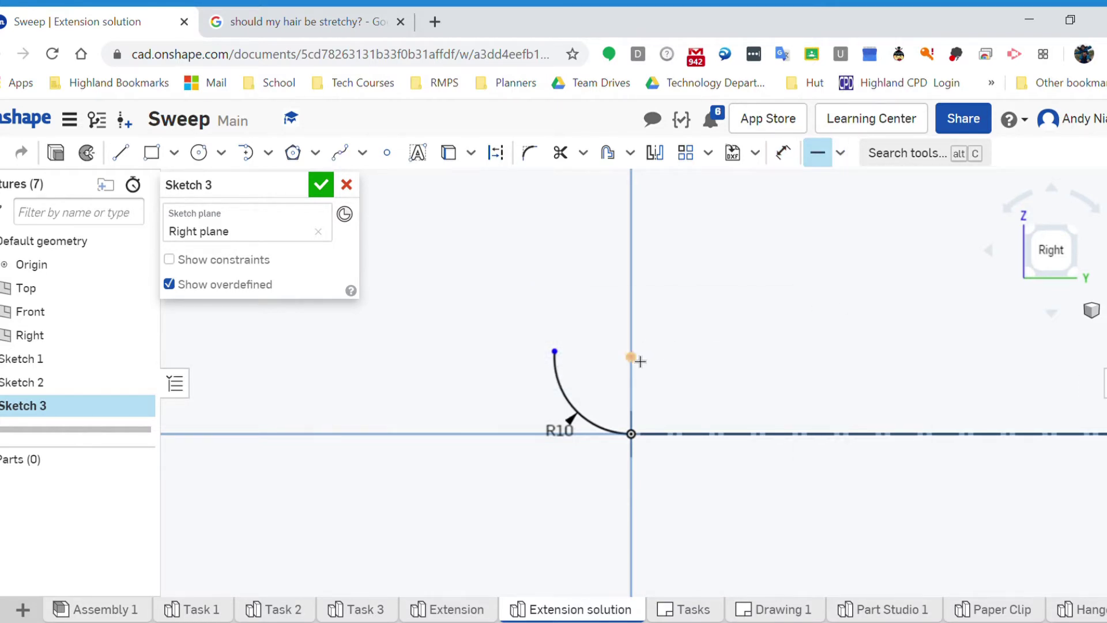
{"action": "left_click", "coordinate": [640, 361]}
{"action": "left_click", "coordinate": [556, 357]}
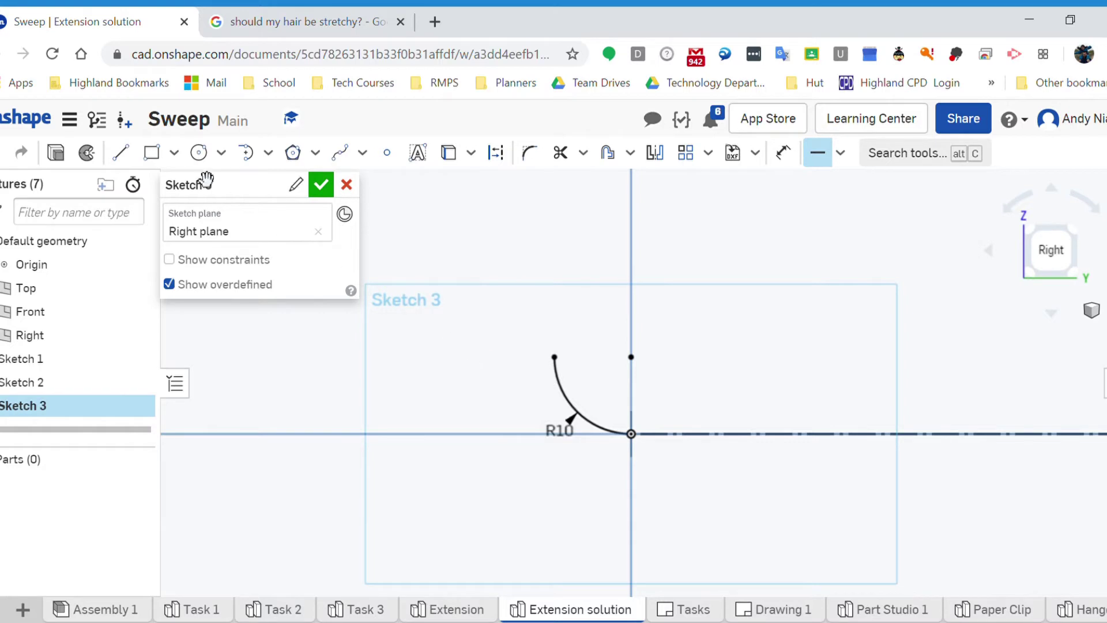
Step: Draw a vertical line of length 80 rising from the arc's upper endpoint
{"action": "left_click", "coordinate": [120, 153]}
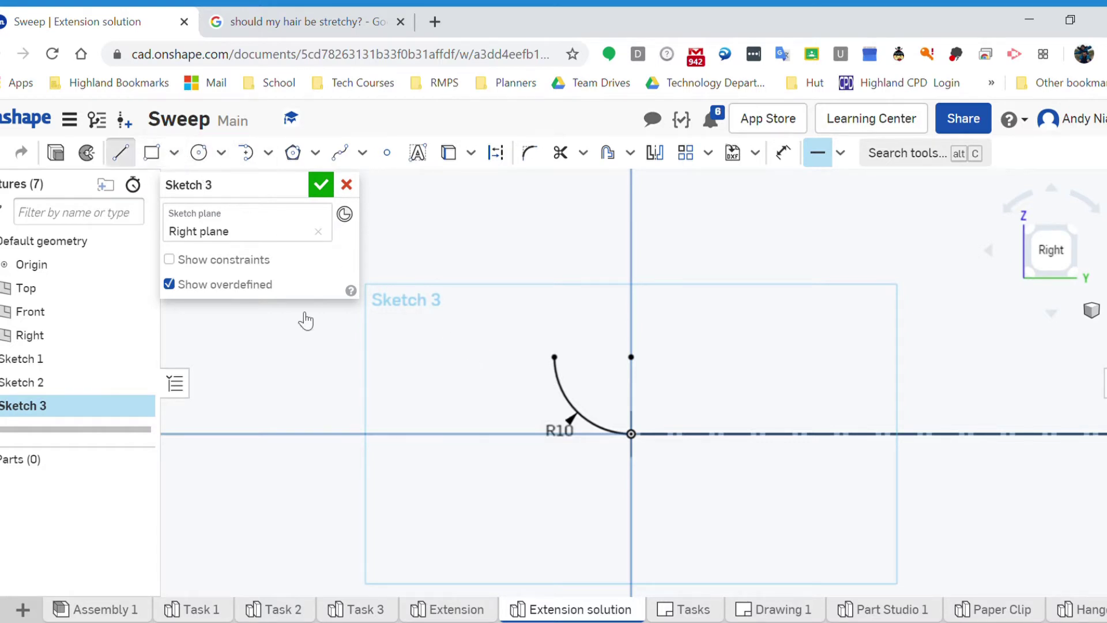
{"action": "left_click", "coordinate": [555, 356]}
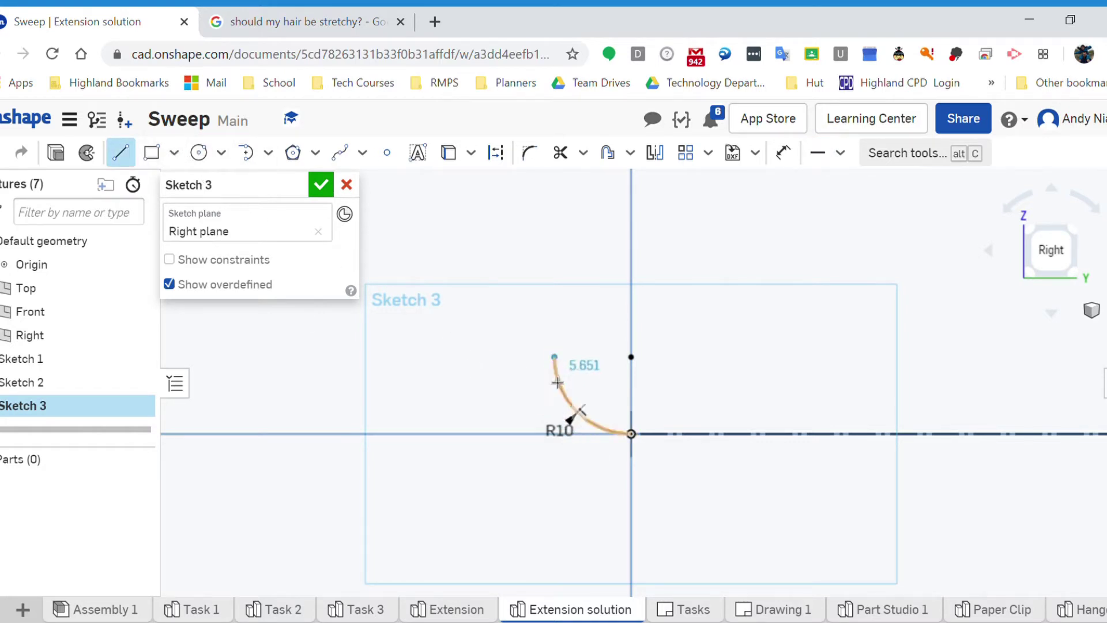
{"action": "scroll", "coordinate": [581, 378], "scroll_direction": "down", "scroll_amount": 4}
{"action": "scroll", "coordinate": [576, 453], "scroll_direction": "down", "scroll_amount": 4}
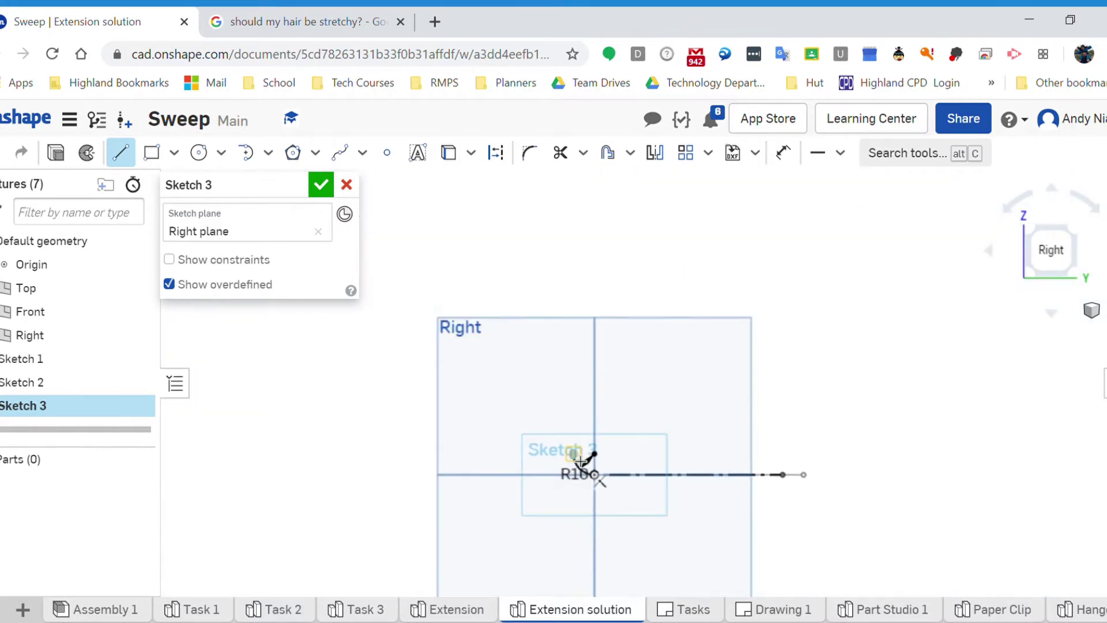
{"action": "scroll", "coordinate": [583, 460], "scroll_direction": "up", "scroll_amount": 2}
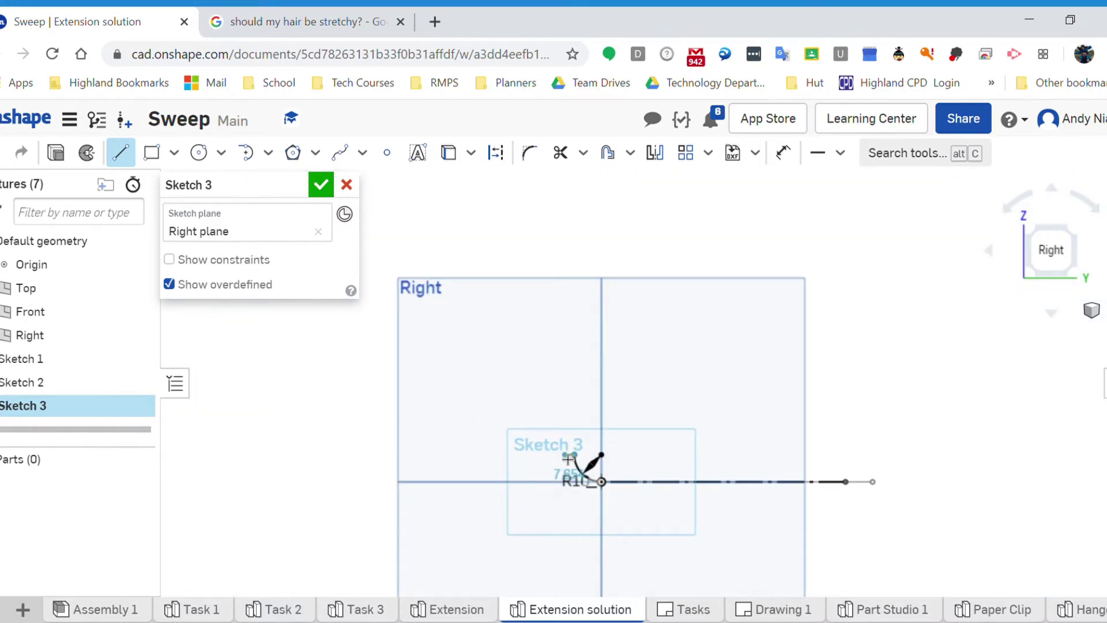
{"action": "left_click", "coordinate": [578, 323]}
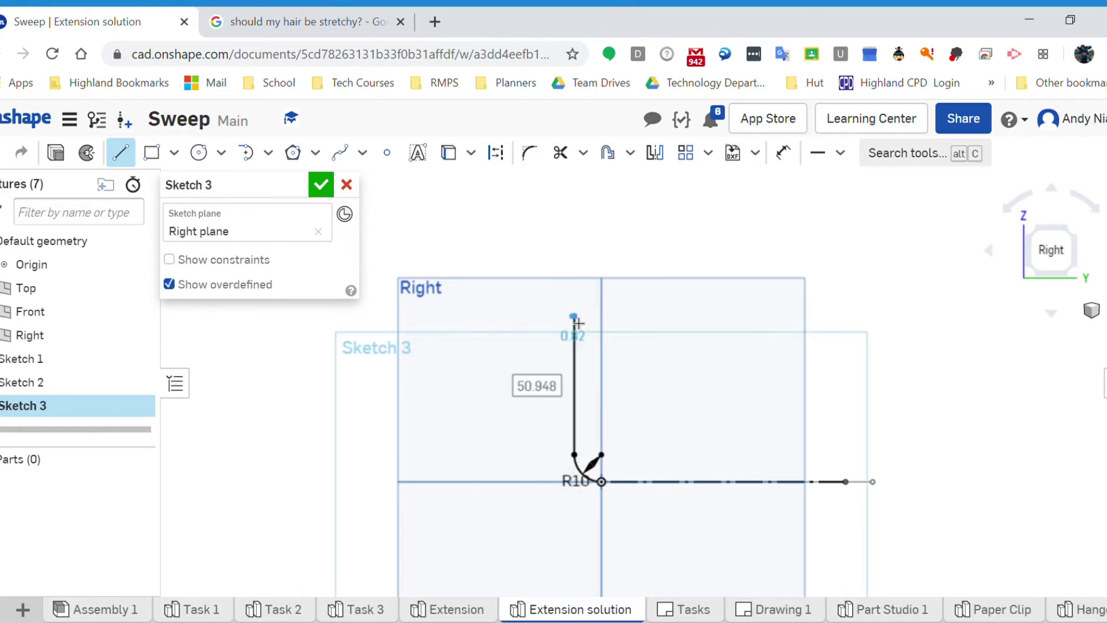
{"action": "type", "text": "80"}
{"action": "key", "text": "Return"}
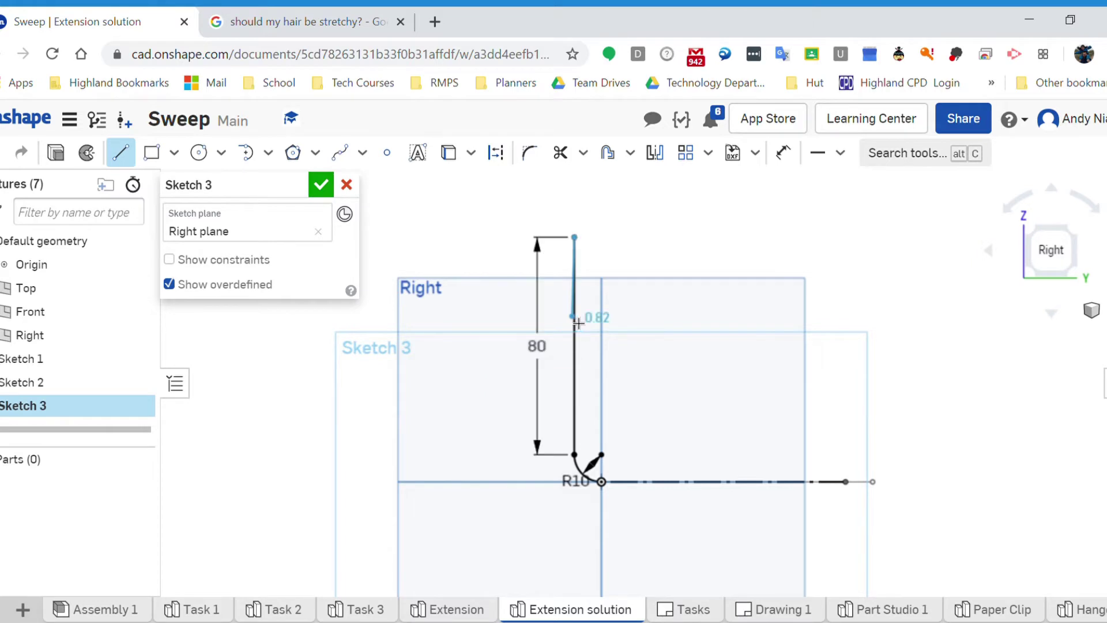
{"action": "scroll", "coordinate": [582, 331], "scroll_direction": "up", "scroll_amount": 3}
{"action": "key", "text": "Escape"}
{"action": "right_click_drag", "start_coordinate": [585, 337], "coordinate": [569, 224]}
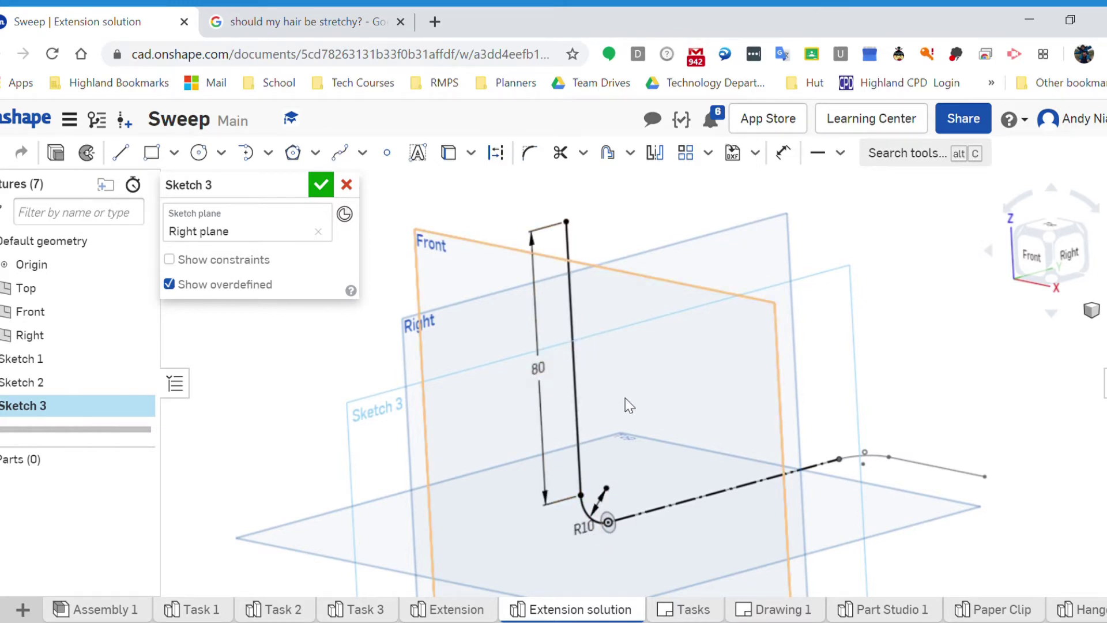
Step: Review Sketch 3's arc and 80 rise from several angles, then accept the sketch
{"action": "key", "text": "n"}
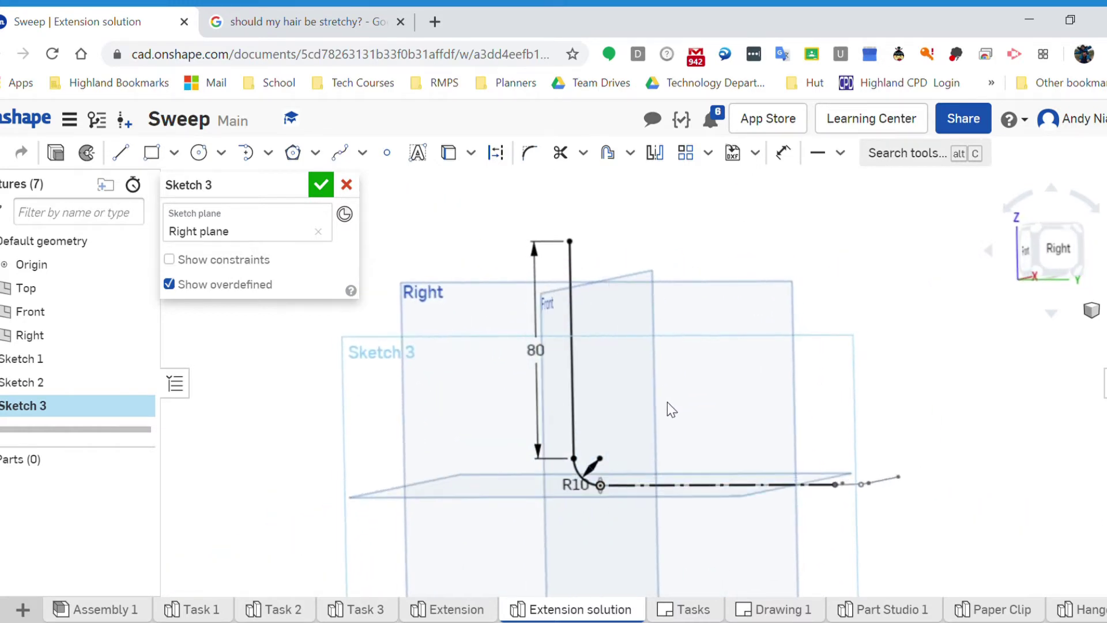
{"action": "mouse_move", "coordinate": [666, 403]}
{"action": "right_mouse_down"}
{"action": "mouse_move", "coordinate": [731, 410]}
{"action": "mouse_move", "coordinate": [753, 398]}
{"action": "mouse_move", "coordinate": [732, 406]}
{"action": "mouse_move", "coordinate": [680, 343]}
{"action": "right_mouse_up"}
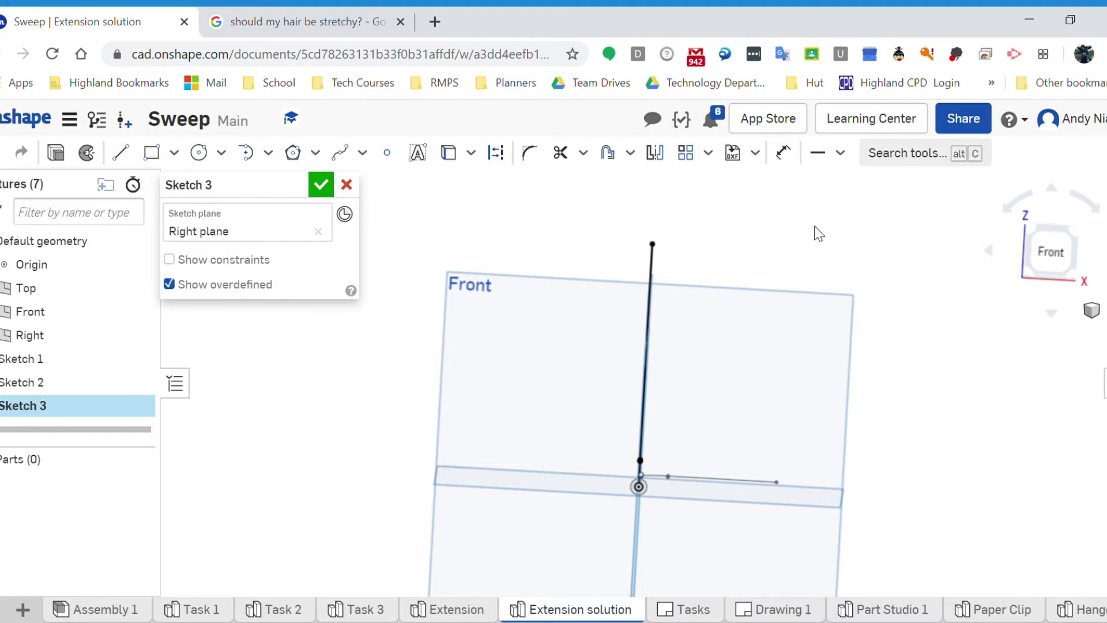
{"action": "mouse_move", "coordinate": [818, 233]}
{"action": "right_mouse_down"}
{"action": "mouse_move", "coordinate": [734, 244]}
{"action": "mouse_move", "coordinate": [654, 289]}
{"action": "right_mouse_up"}
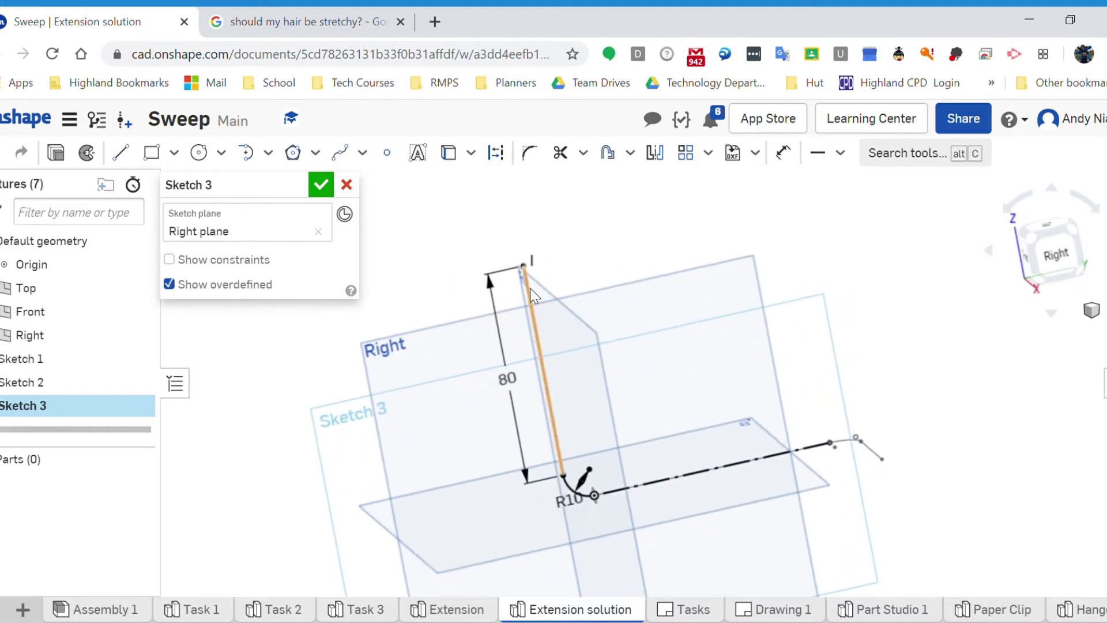
{"action": "mouse_move", "coordinate": [604, 244]}
{"action": "right_mouse_down"}
{"action": "mouse_move", "coordinate": [590, 243]}
{"action": "mouse_move", "coordinate": [600, 252]}
{"action": "mouse_move", "coordinate": [627, 232]}
{"action": "mouse_move", "coordinate": [660, 277]}
{"action": "mouse_move", "coordinate": [663, 222]}
{"action": "mouse_move", "coordinate": [692, 222]}
{"action": "mouse_move", "coordinate": [692, 238]}
{"action": "right_mouse_up"}
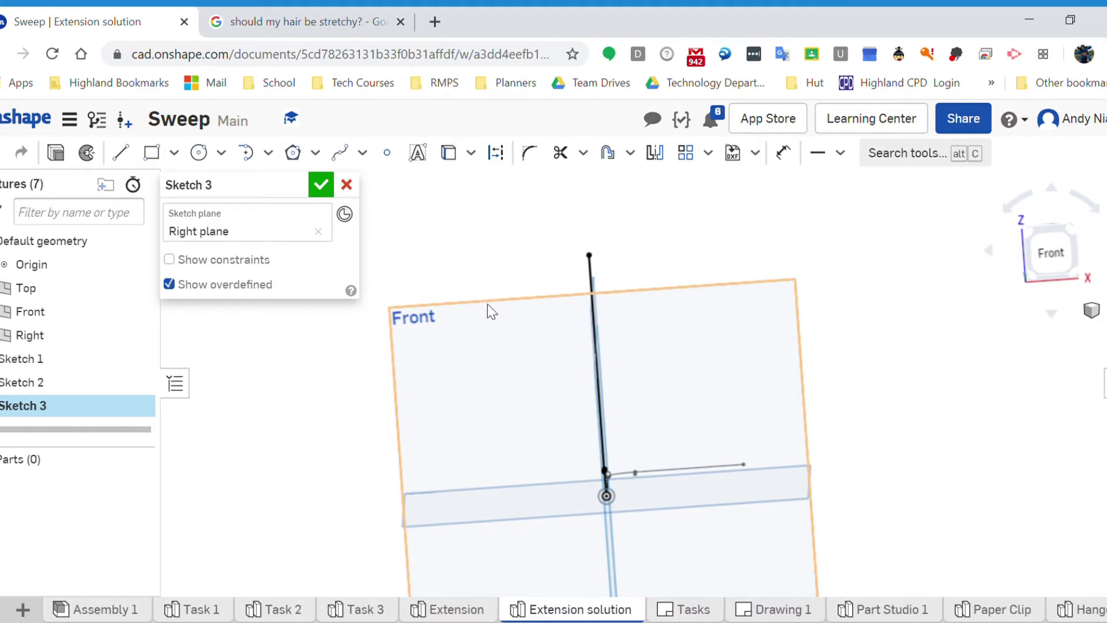
{"action": "right_click_drag", "start_coordinate": [517, 279], "coordinate": [549, 309]}
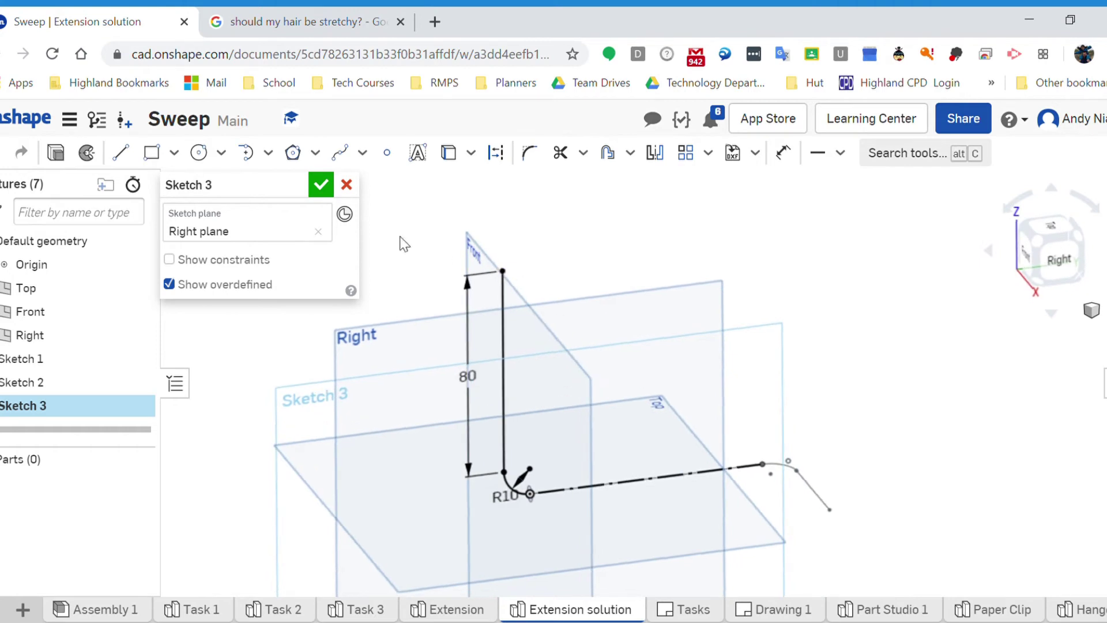
{"action": "left_click", "coordinate": [321, 184]}
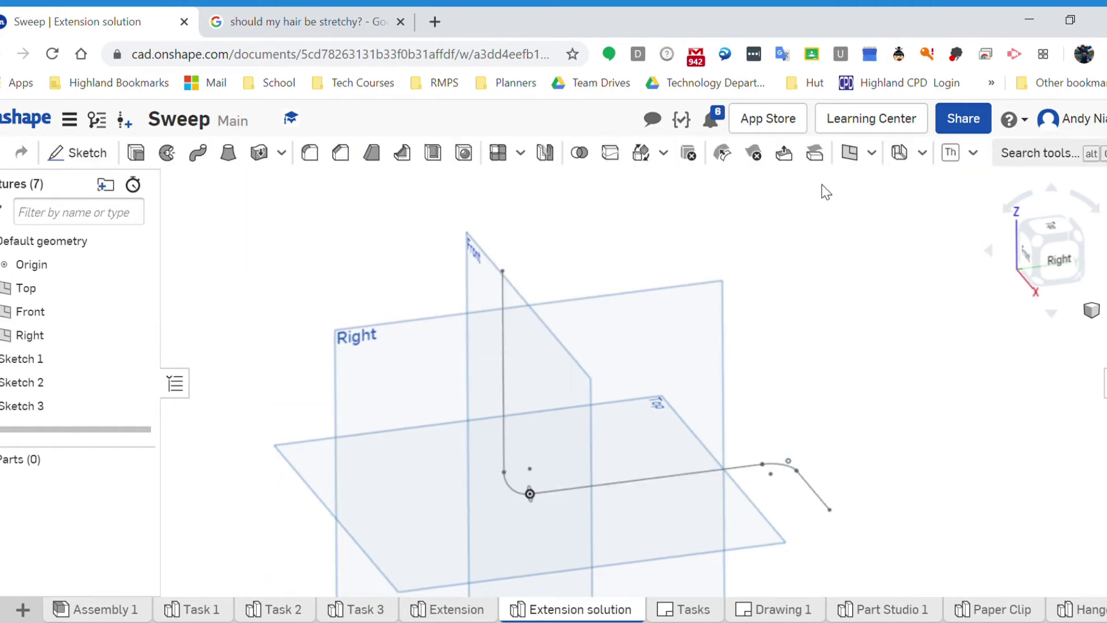
Step: Create Plane 1 offset 10 from the Front plane and view it from the Right side, then obliquely
{"action": "left_click", "coordinate": [850, 153]}
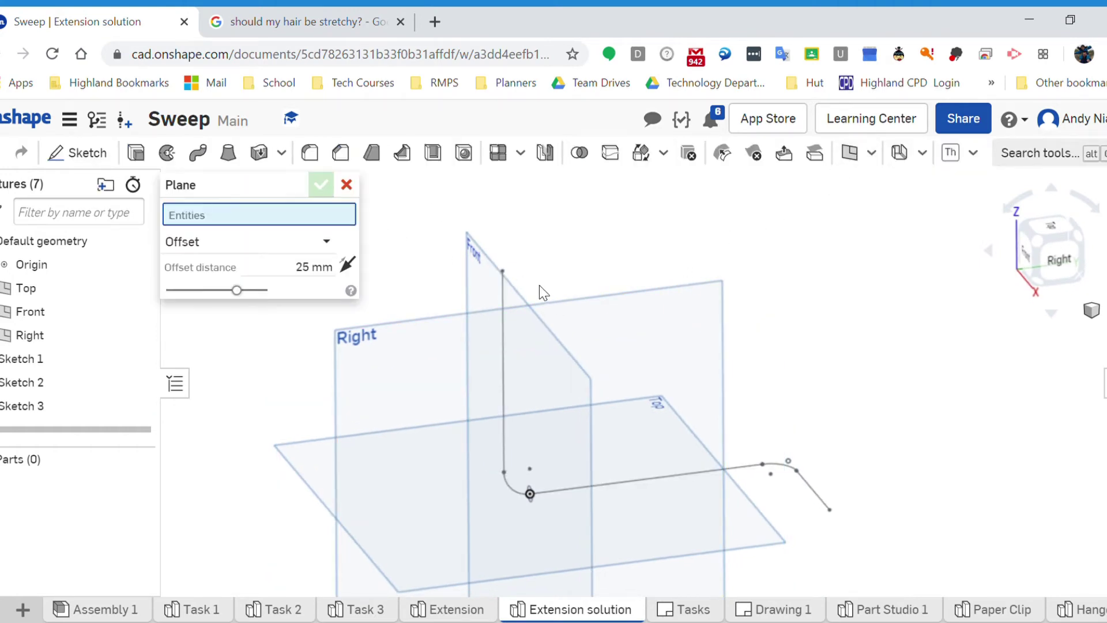
{"action": "left_click", "coordinate": [476, 244]}
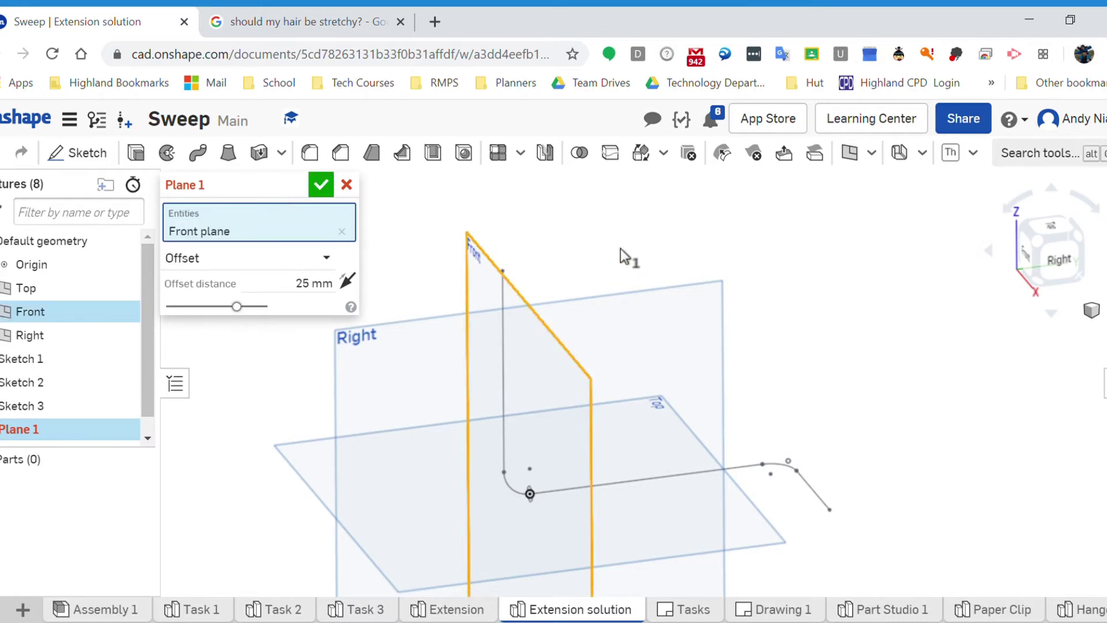
{"action": "right_click_drag", "start_coordinate": [712, 261], "coordinate": [692, 249]}
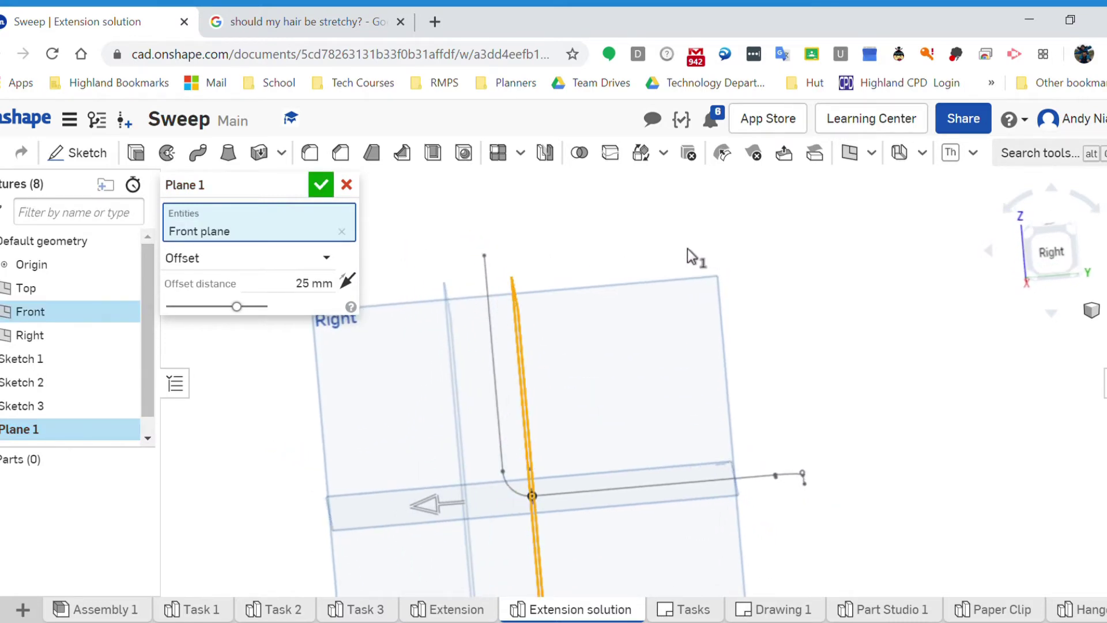
{"action": "left_click", "coordinate": [316, 284]}
{"action": "type", "text": "10"}
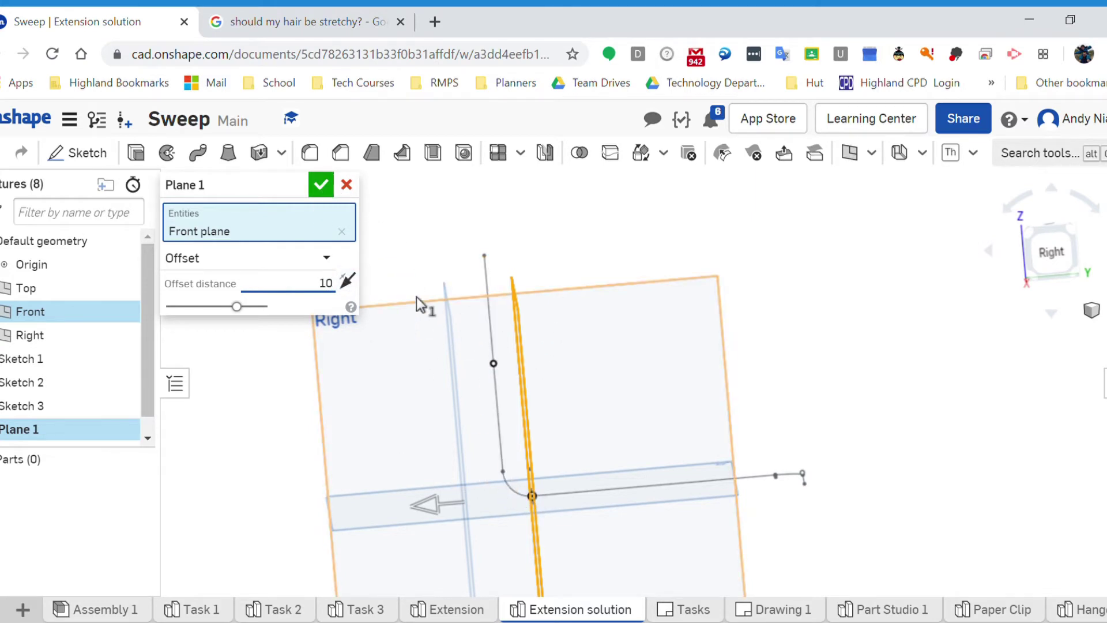
{"action": "left_click", "coordinate": [321, 184]}
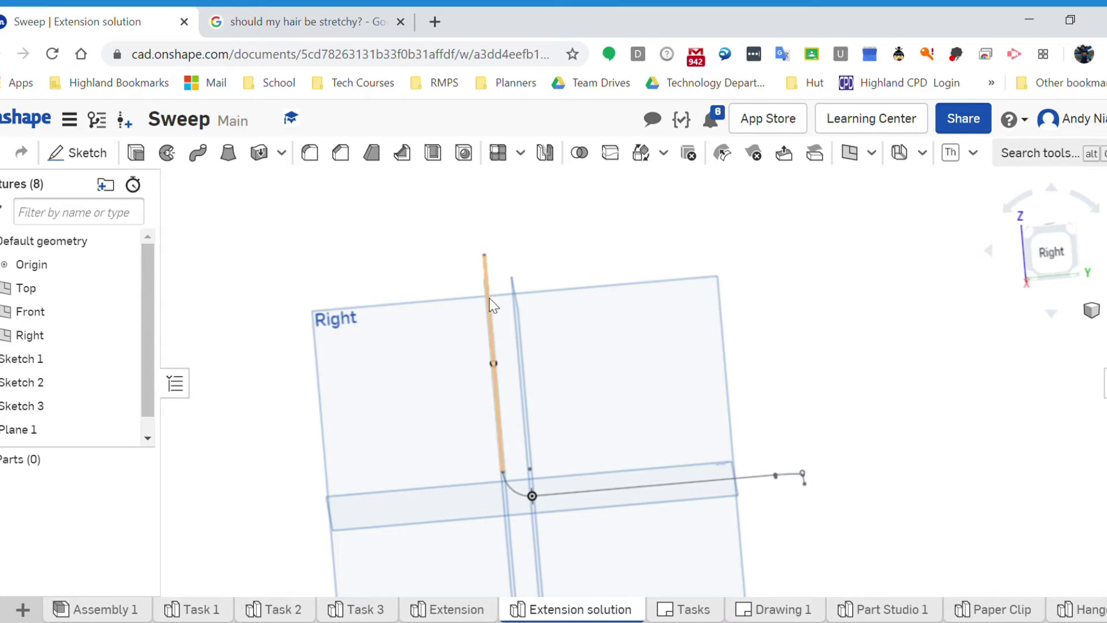
{"action": "left_click", "coordinate": [1050, 251]}
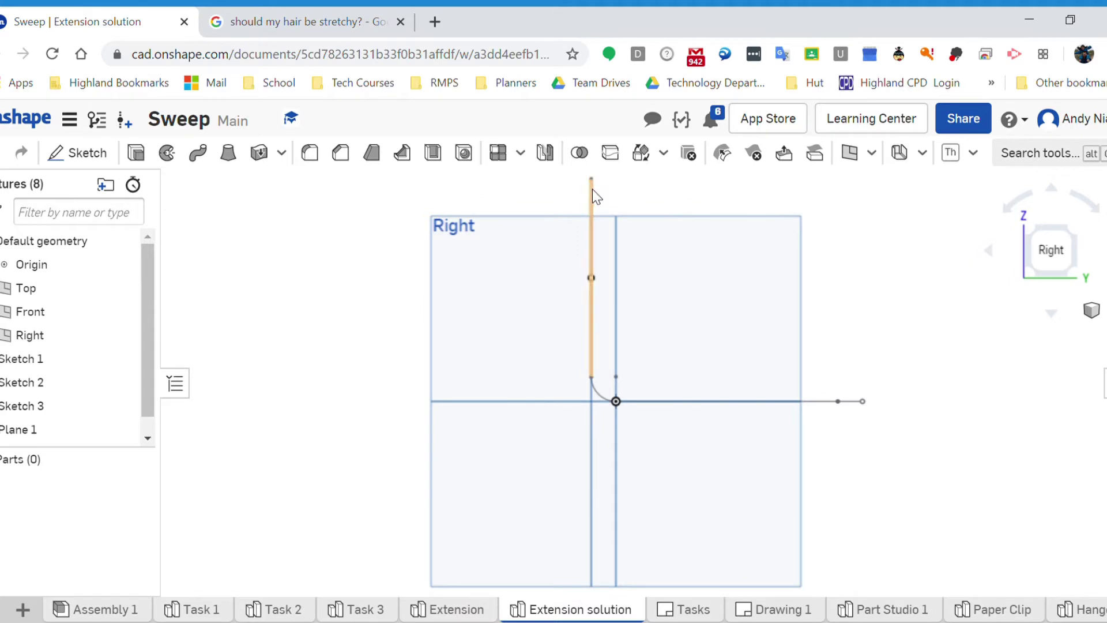
{"action": "mouse_move", "coordinate": [653, 322]}
{"action": "right_mouse_down"}
{"action": "mouse_move", "coordinate": [677, 334]}
{"action": "mouse_move", "coordinate": [700, 319]}
{"action": "mouse_move", "coordinate": [709, 350]}
{"action": "right_mouse_up"}
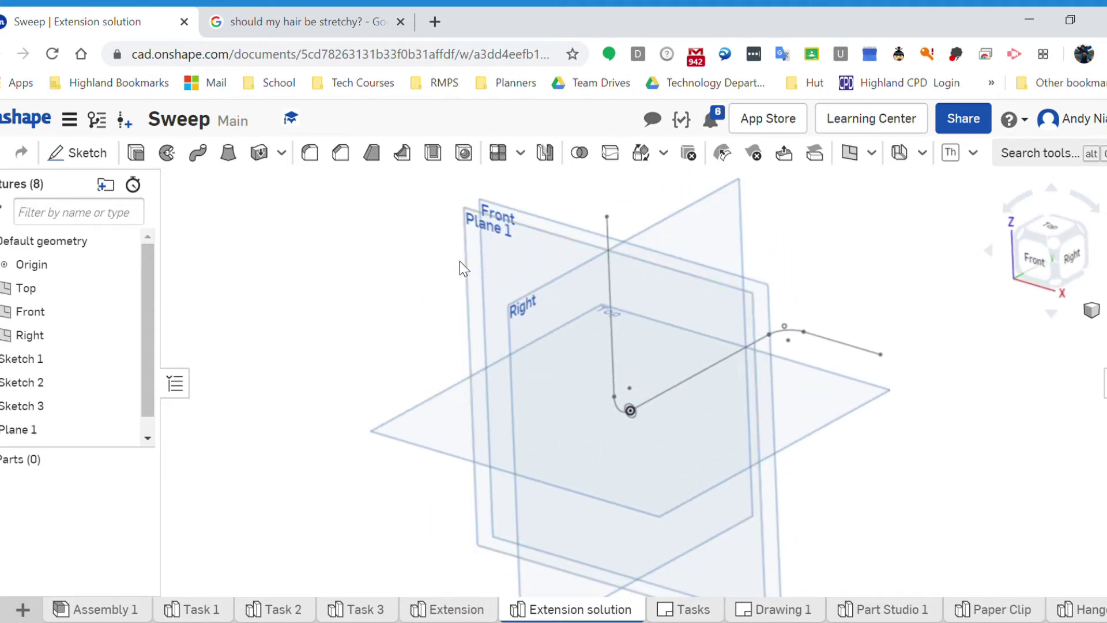
Step: Start Sketch 4 on Plane 1 and project the vertical 80 path edge into it
{"action": "left_click", "coordinate": [469, 243]}
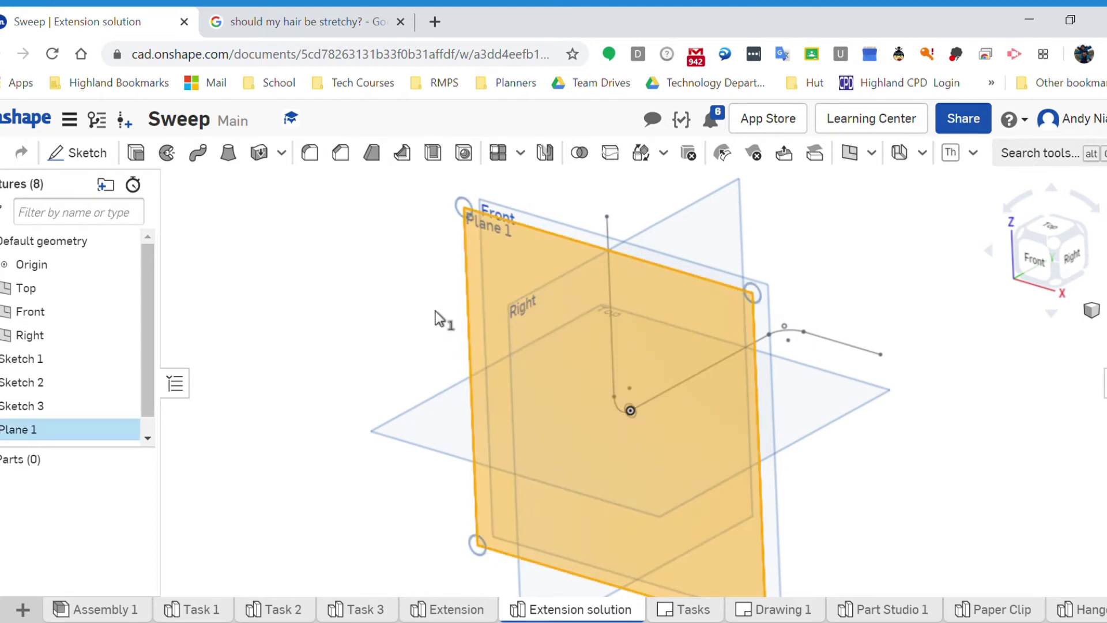
{"action": "left_click", "coordinate": [85, 153]}
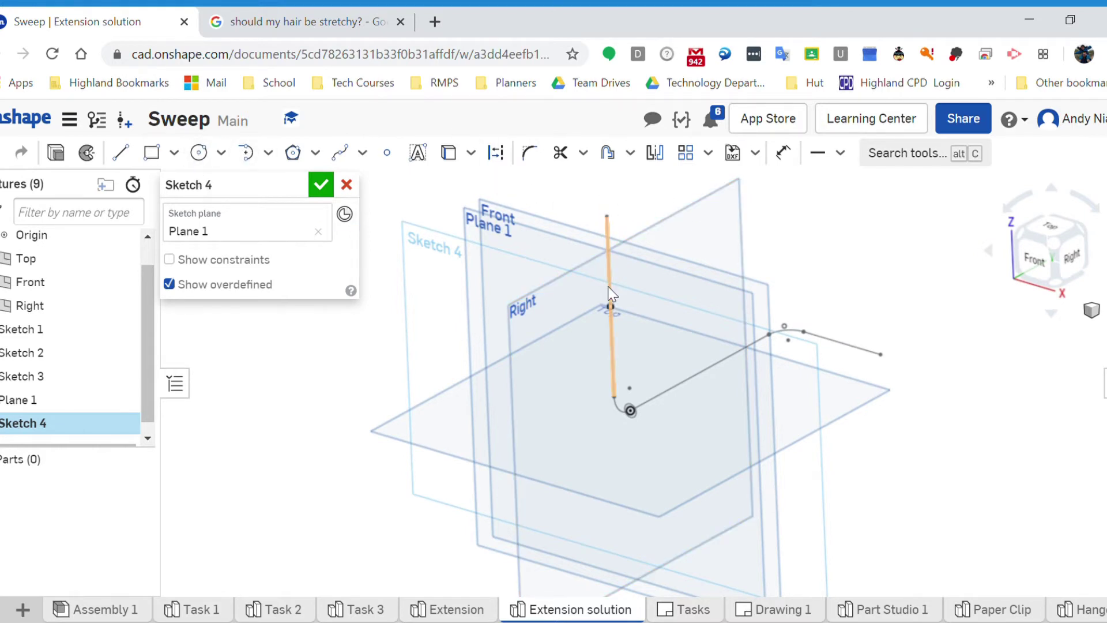
{"action": "left_click", "coordinate": [496, 152]}
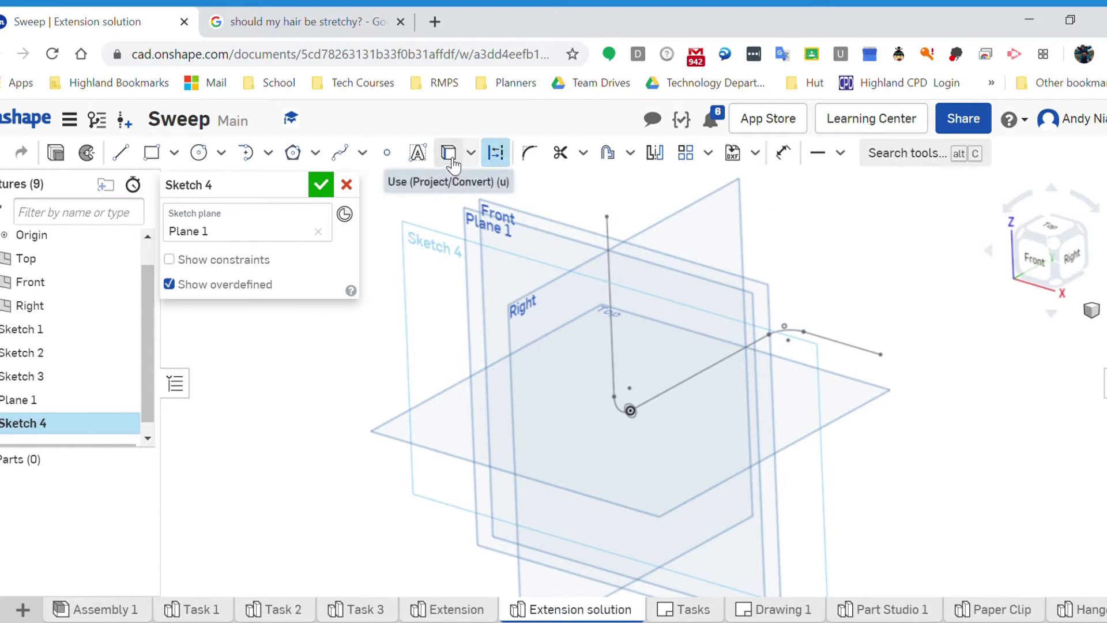
{"action": "left_click", "coordinate": [453, 162]}
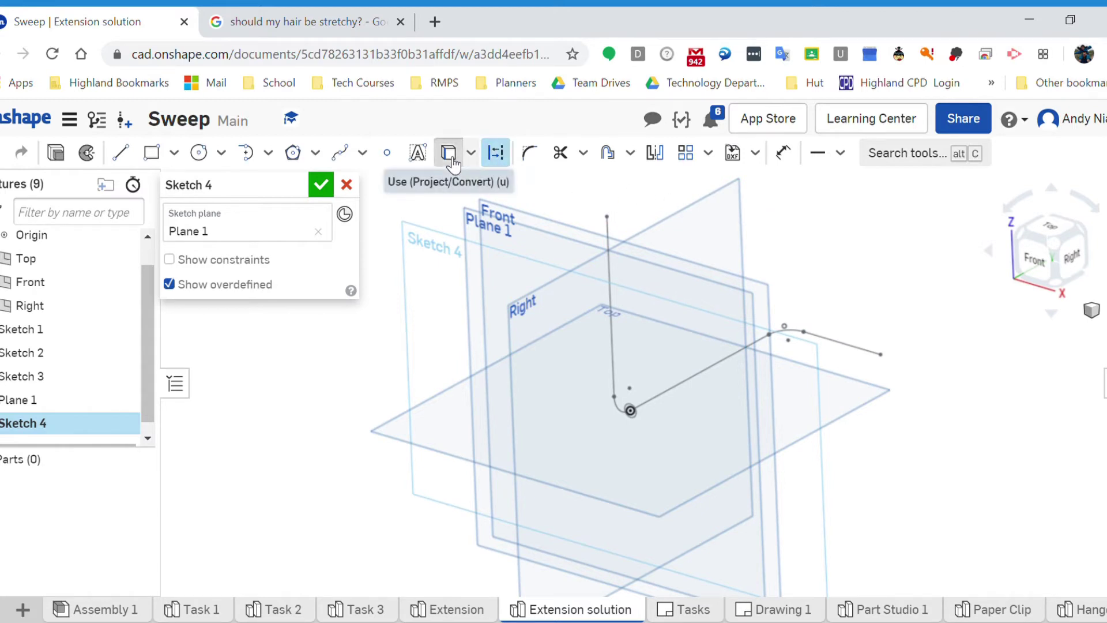
{"action": "left_click", "coordinate": [610, 232]}
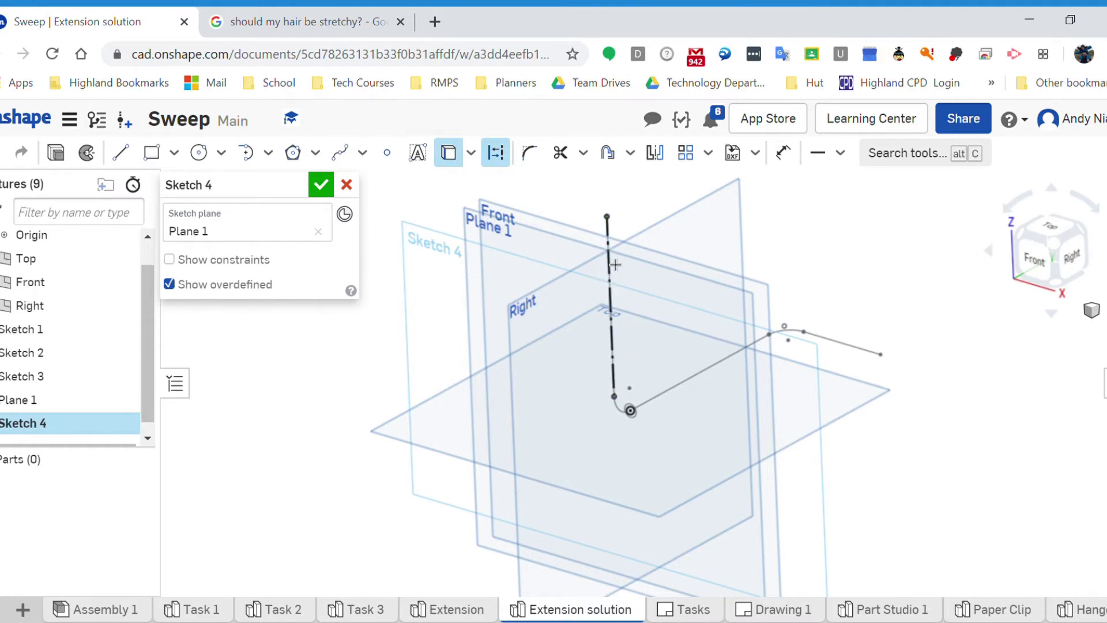
{"action": "left_click", "coordinate": [497, 156]}
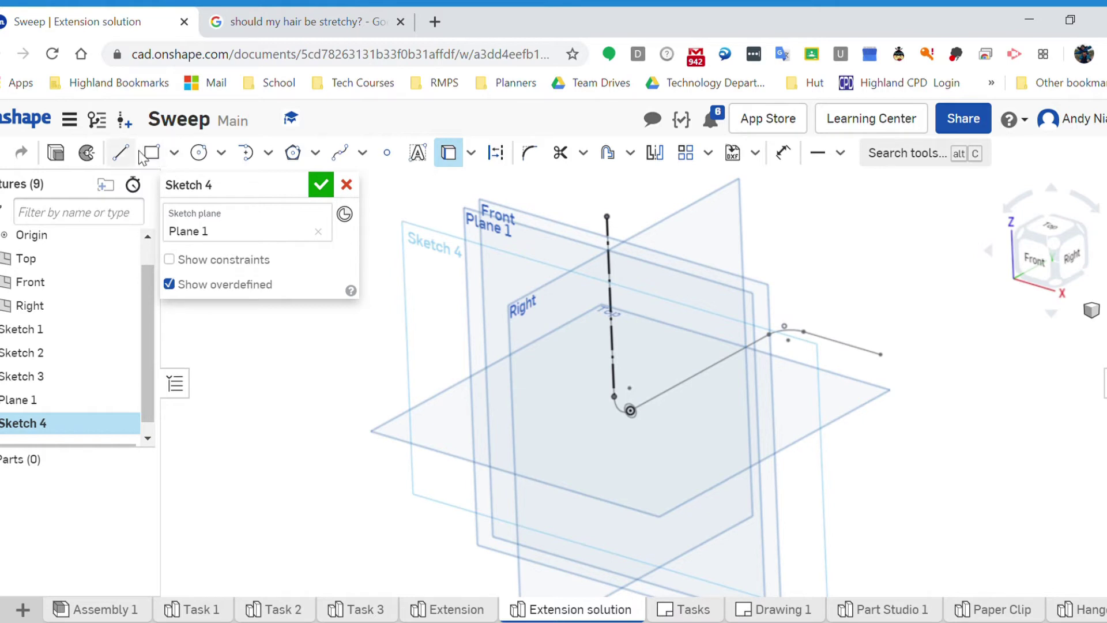
Step: Draw a tangent arc from the top of the vertical line and set its radius to 10
{"action": "left_click", "coordinate": [246, 152]}
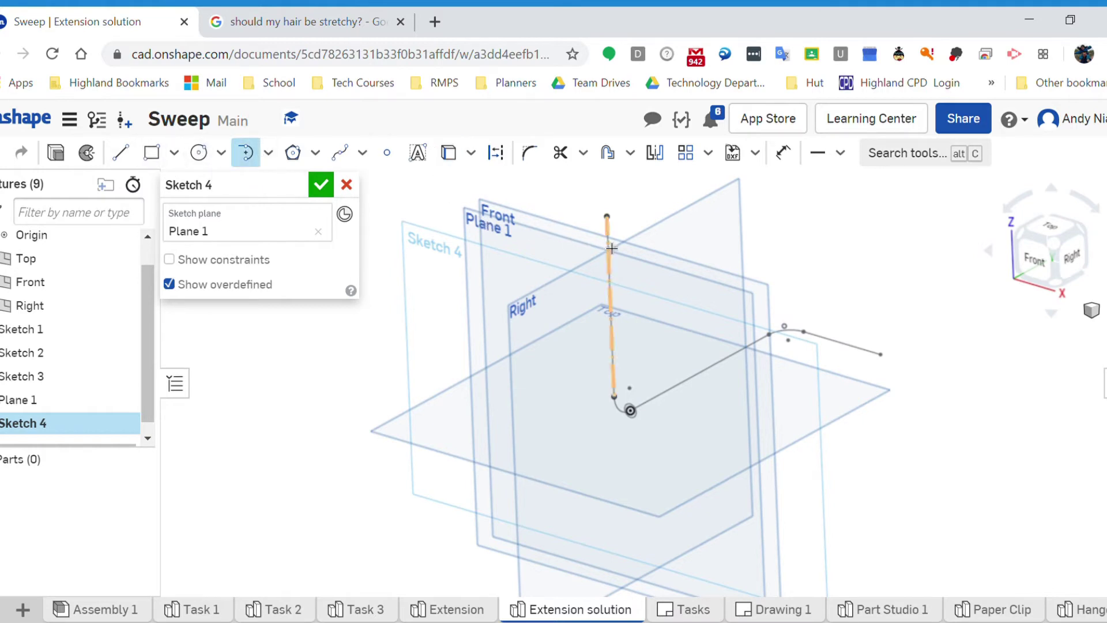
{"action": "left_click", "coordinate": [607, 216]}
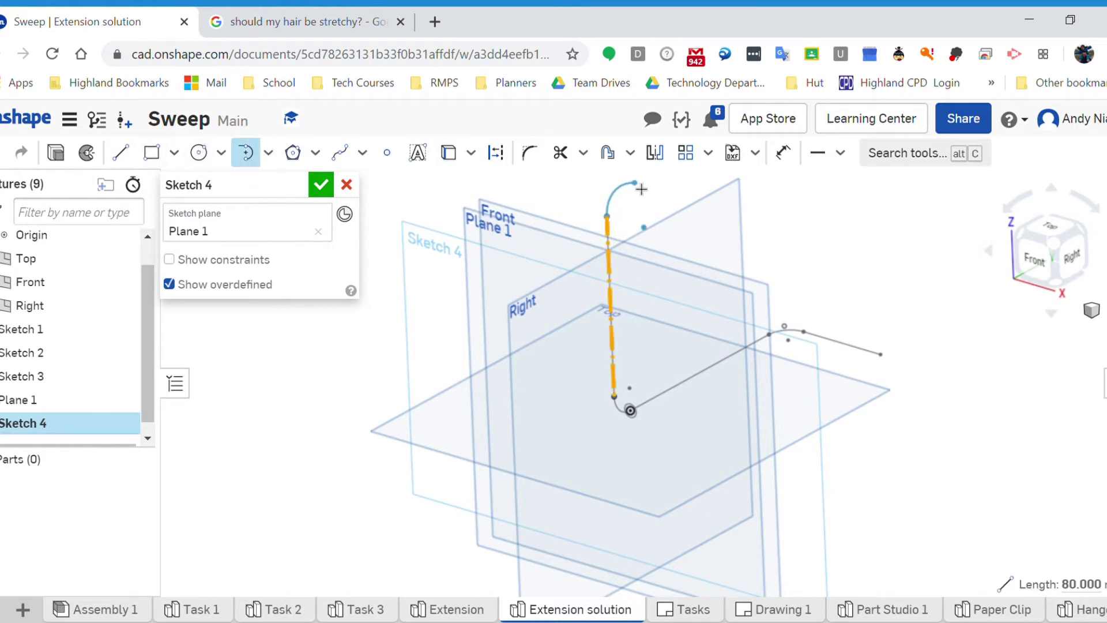
{"action": "key", "text": "Escape"}
{"action": "left_click", "coordinate": [244, 154]}
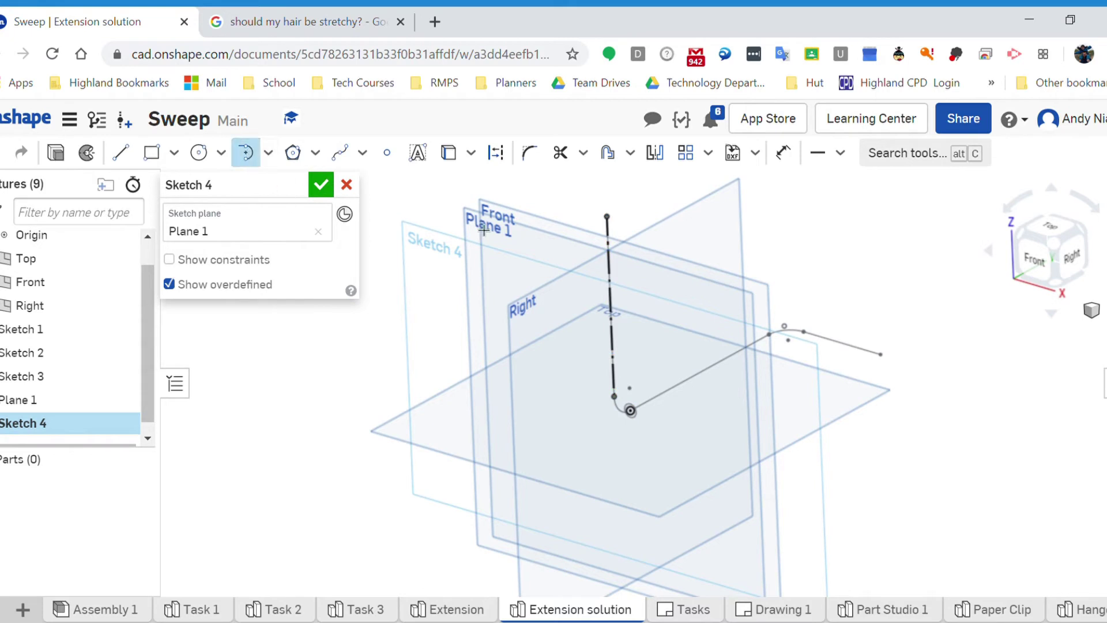
{"action": "left_click", "coordinate": [606, 217]}
{"action": "key", "text": "Escape"}
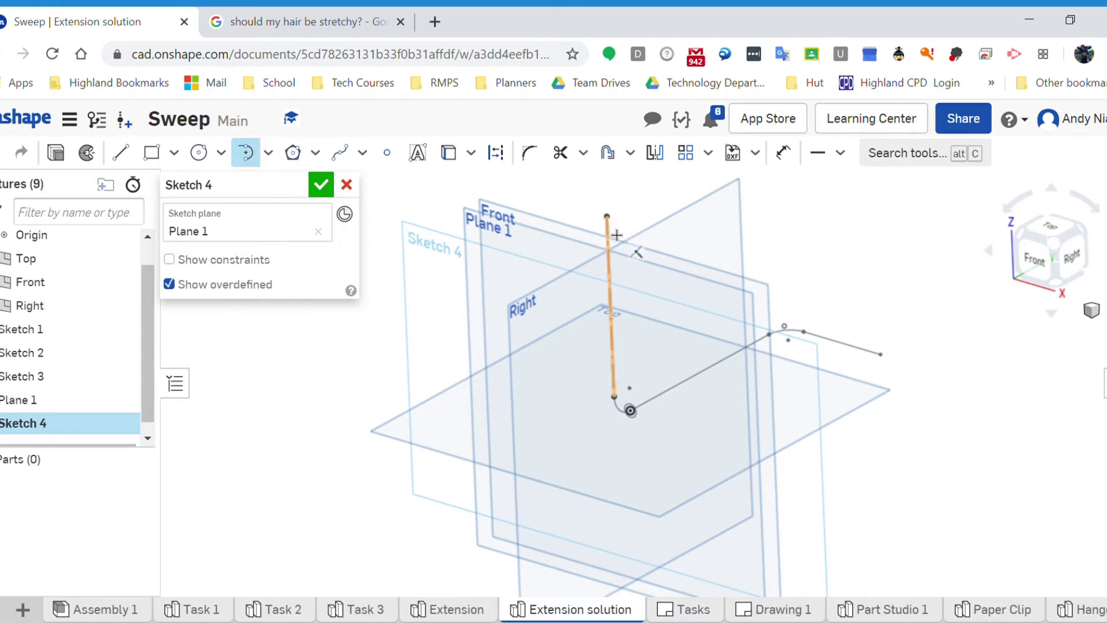
{"action": "left_click", "coordinate": [607, 218]}
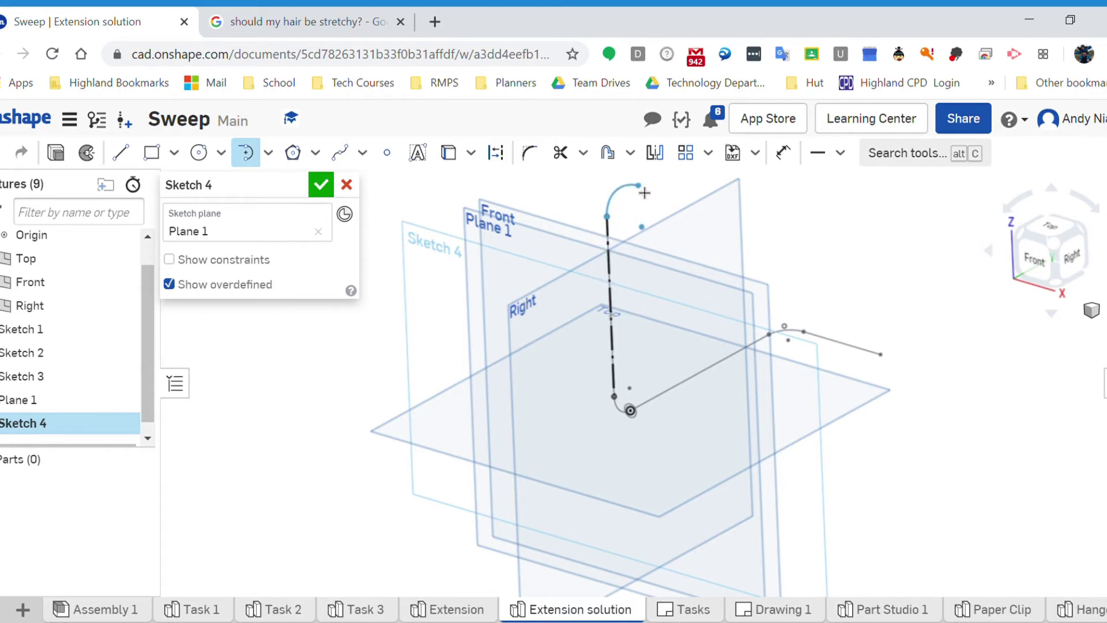
{"action": "left_click", "coordinate": [638, 189]}
{"action": "key", "text": "u"}
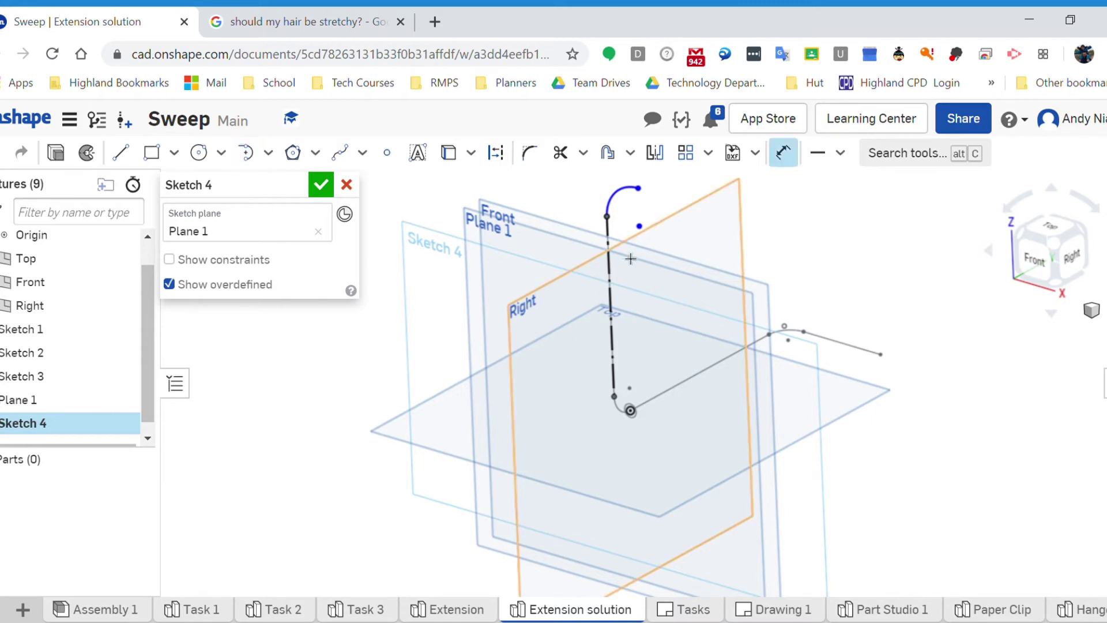
{"action": "key", "text": "d"}
{"action": "left_click", "coordinate": [620, 191]}
{"action": "left_click", "coordinate": [588, 193]}
{"action": "type", "text": "10"}
{"action": "key", "text": "Return"}
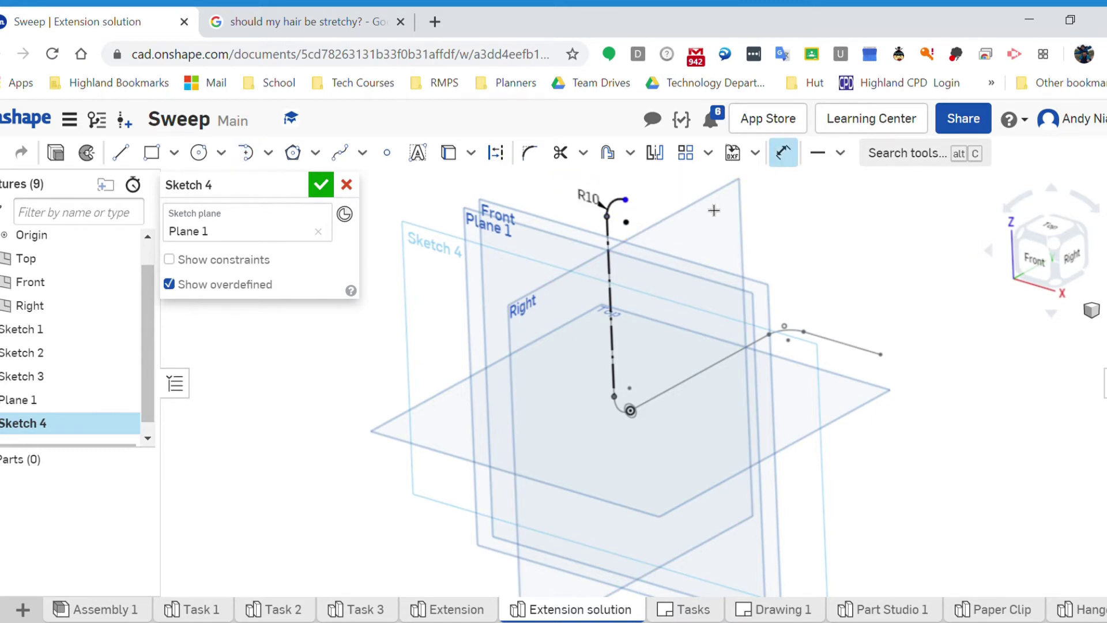
{"action": "key", "text": "n"}
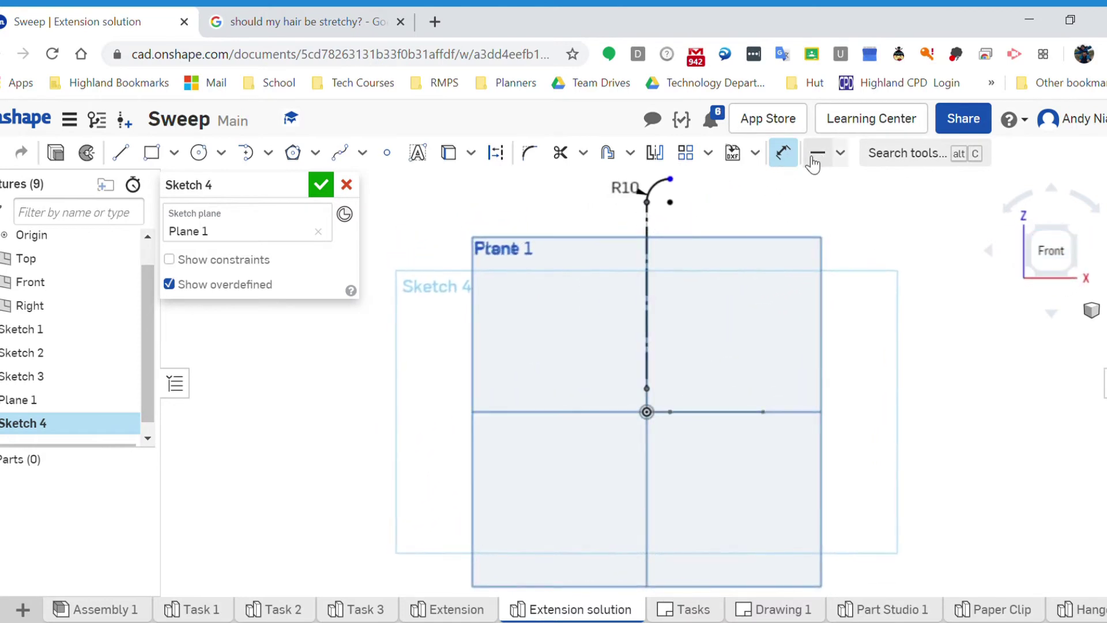
Step: Constrain the arc's endpoint vertically in line with its centre
{"action": "left_click", "coordinate": [842, 155]}
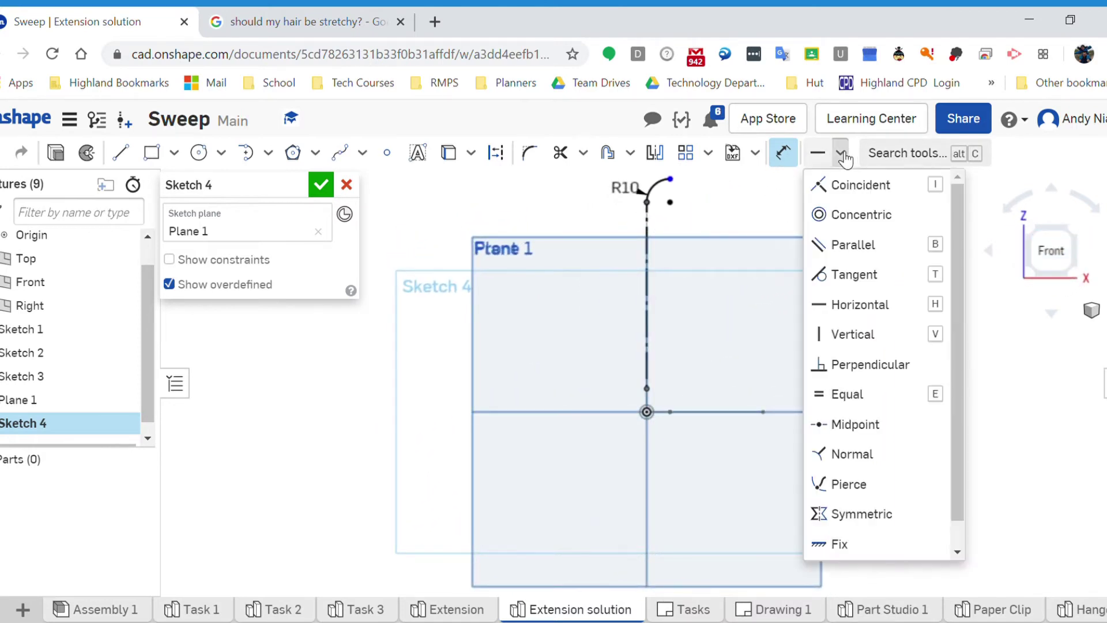
{"action": "left_click", "coordinate": [865, 331]}
{"action": "scroll", "coordinate": [691, 202], "scroll_direction": "up", "scroll_amount": 5}
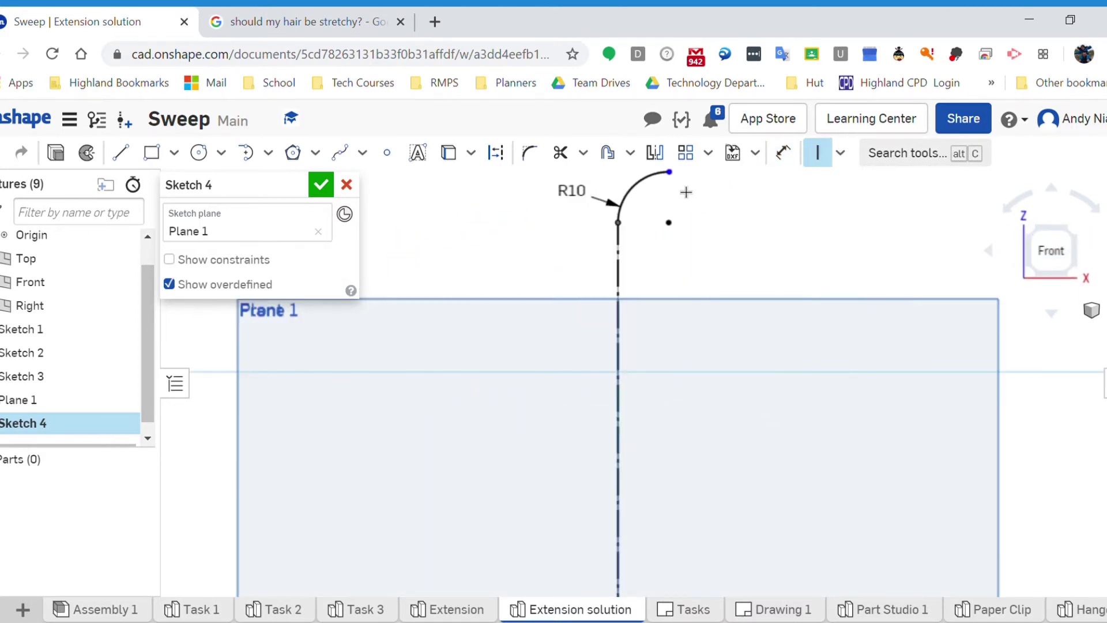
{"action": "key", "text": "Escape"}
{"action": "left_click_drag", "start_coordinate": [671, 174], "coordinate": [708, 206]}
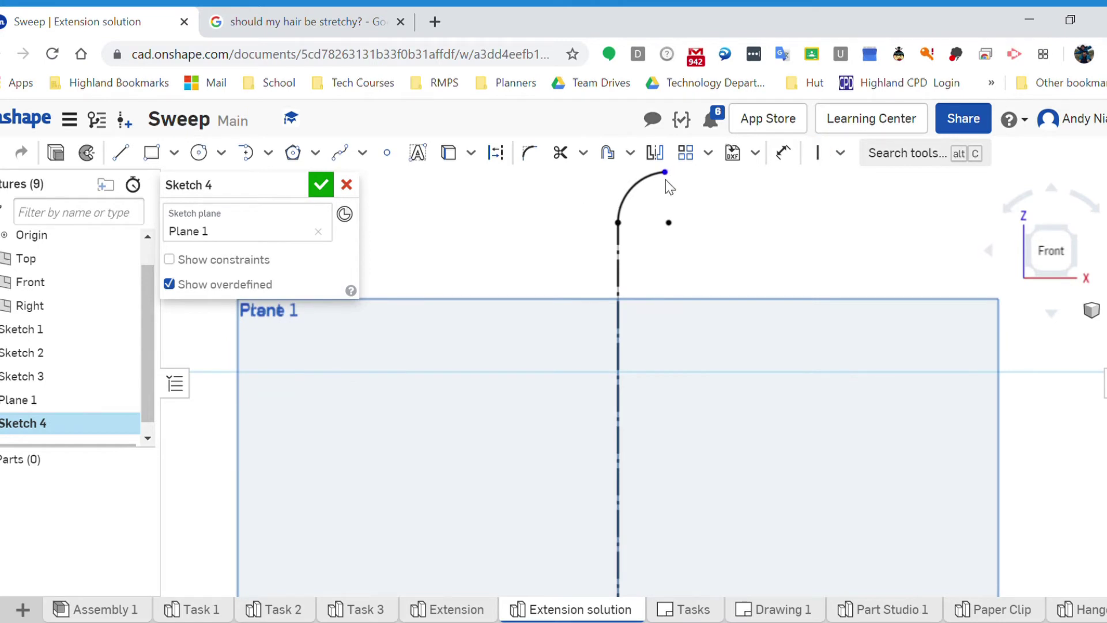
{"action": "left_click", "coordinate": [818, 153]}
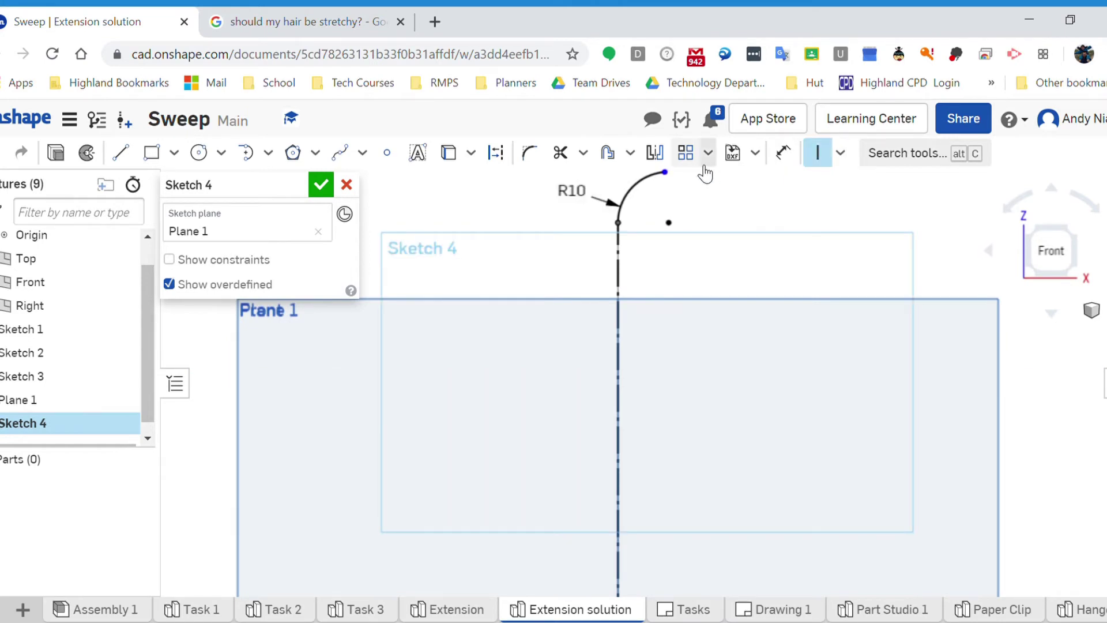
{"action": "left_click", "coordinate": [670, 175]}
{"action": "left_click", "coordinate": [669, 223]}
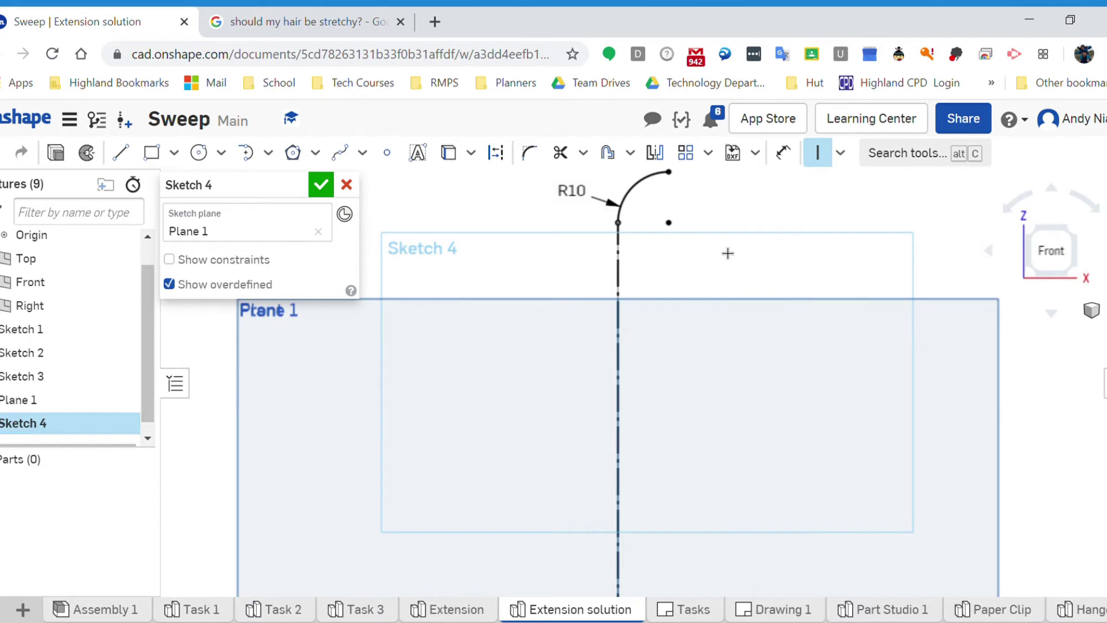
Step: Add a horizontal line of length 40 from the arc's end and finish Sketch 4
{"action": "left_click", "coordinate": [121, 153]}
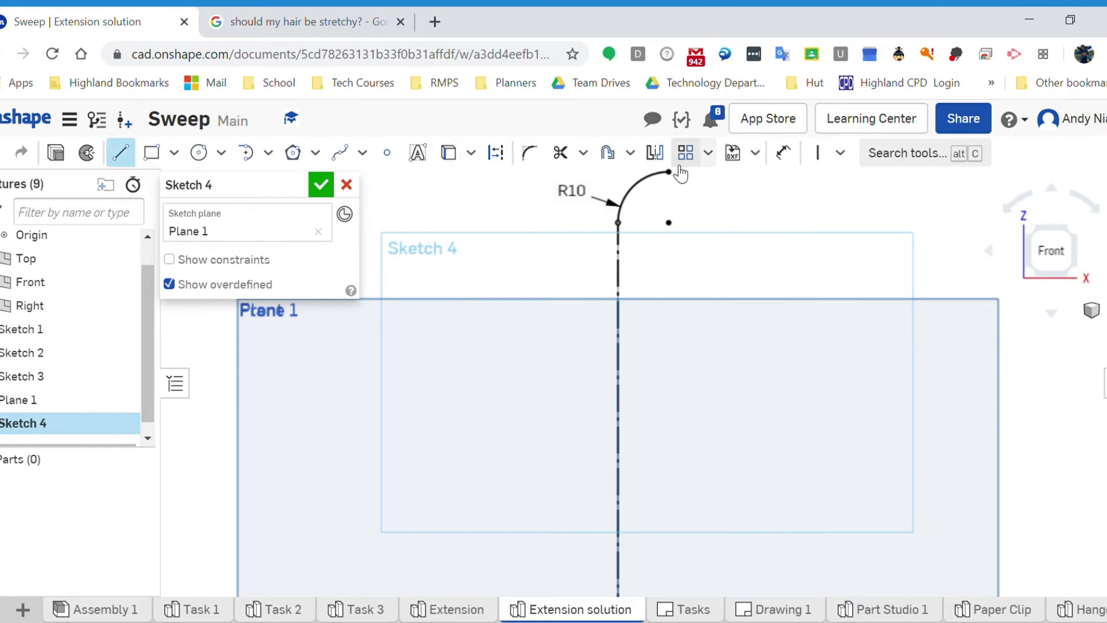
{"action": "left_click", "coordinate": [669, 172]}
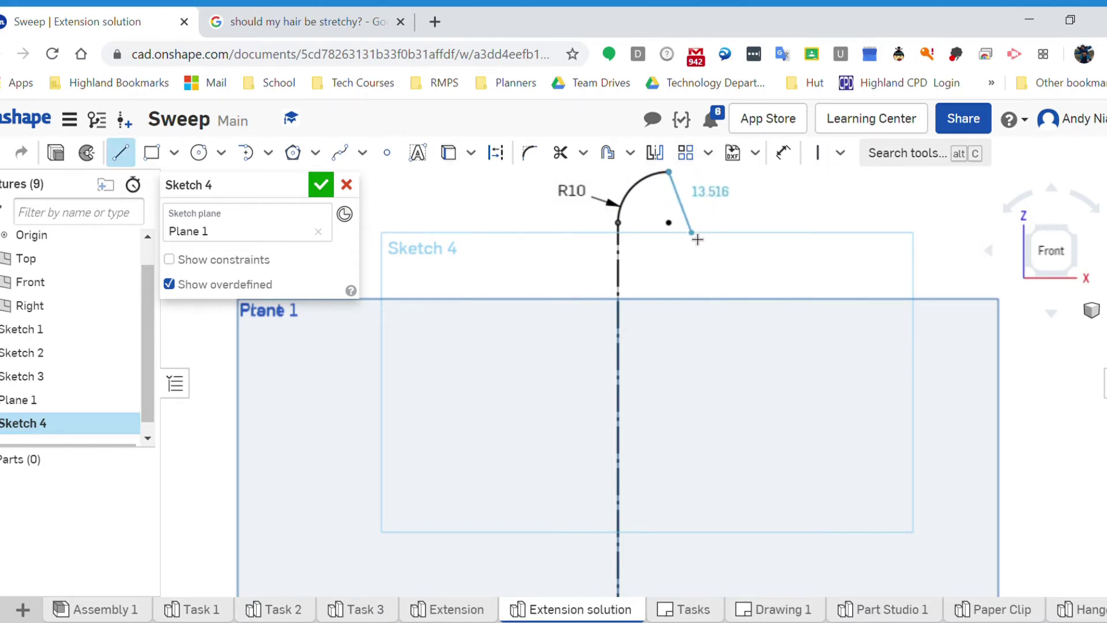
{"action": "middle_click_drag", "start_coordinate": [698, 239], "coordinate": [575, 274]}
{"action": "left_click", "coordinate": [650, 226]}
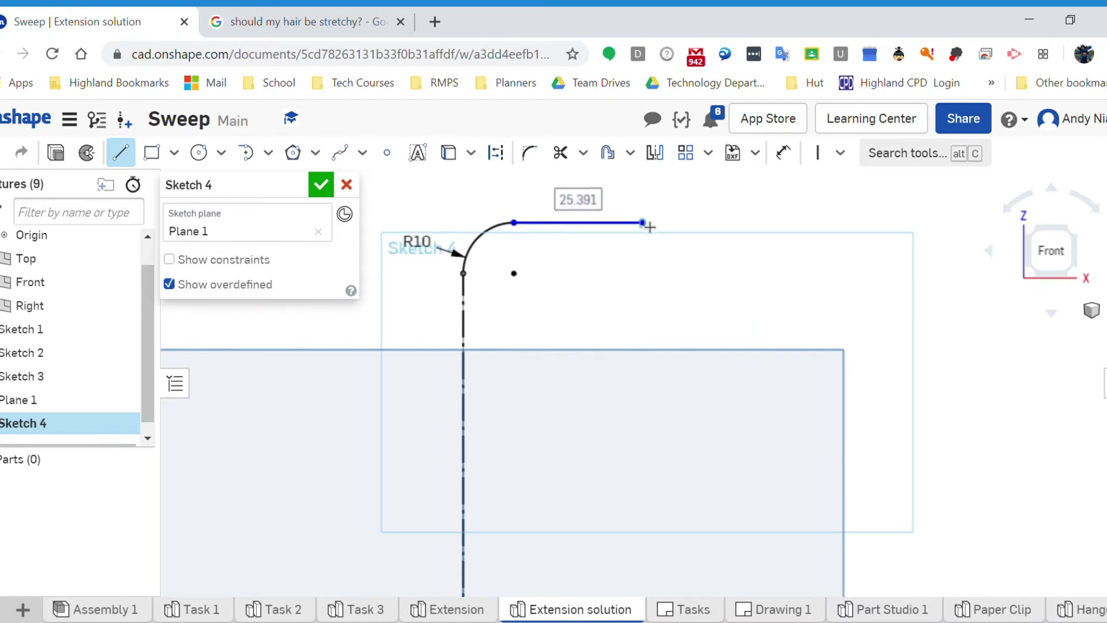
{"action": "type", "text": "40"}
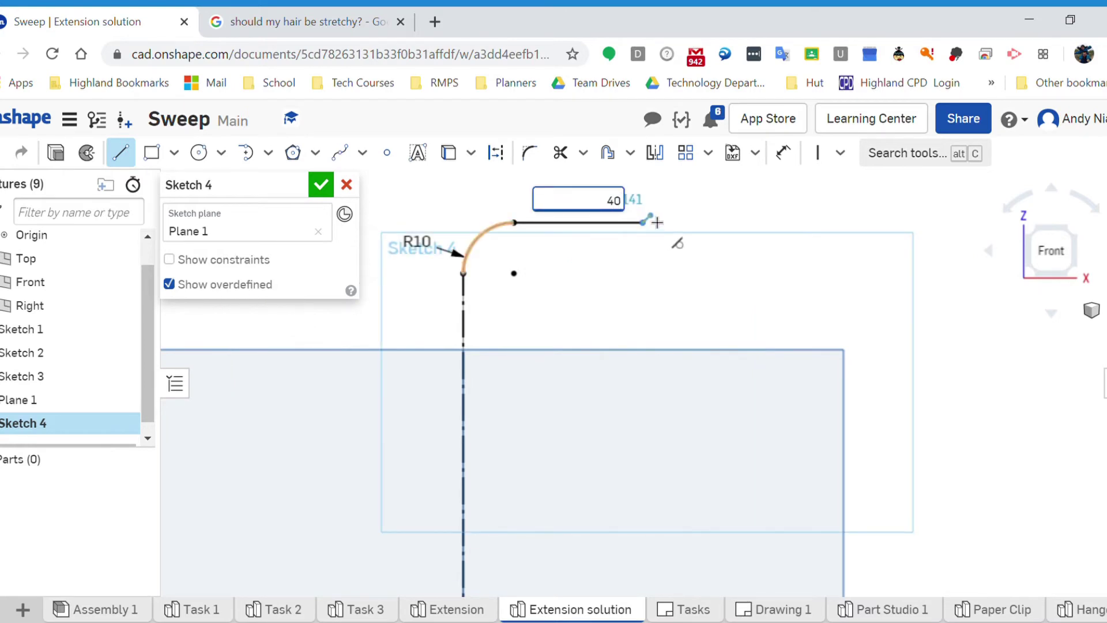
{"action": "key", "text": "Return"}
{"action": "scroll", "coordinate": [750, 268], "scroll_direction": "down", "scroll_amount": 3}
{"action": "key", "text": "Escape"}
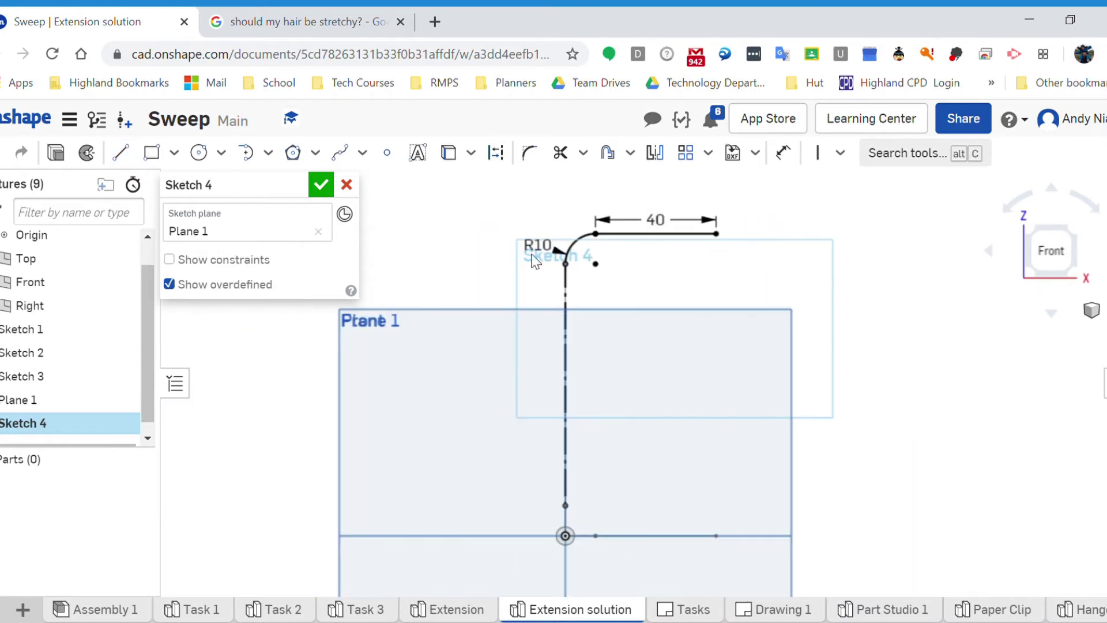
{"action": "left_click", "coordinate": [321, 184]}
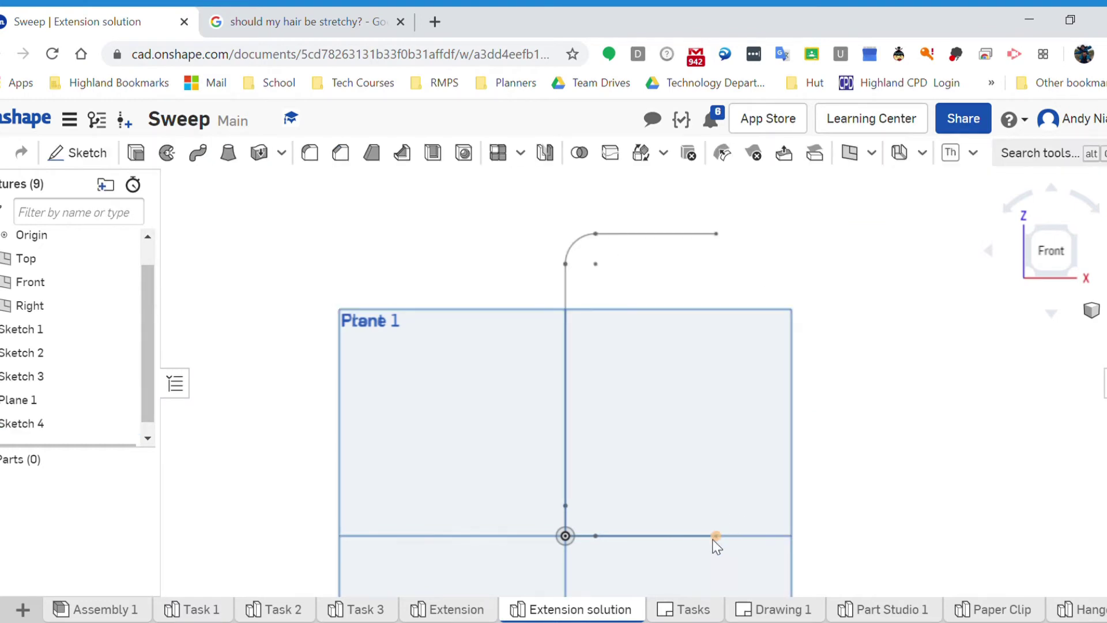
Step: Orbit to see the whole path, select its bottom end point, and start Sweep 1
{"action": "right_click_drag", "start_coordinate": [834, 388], "coordinate": [785, 412]}
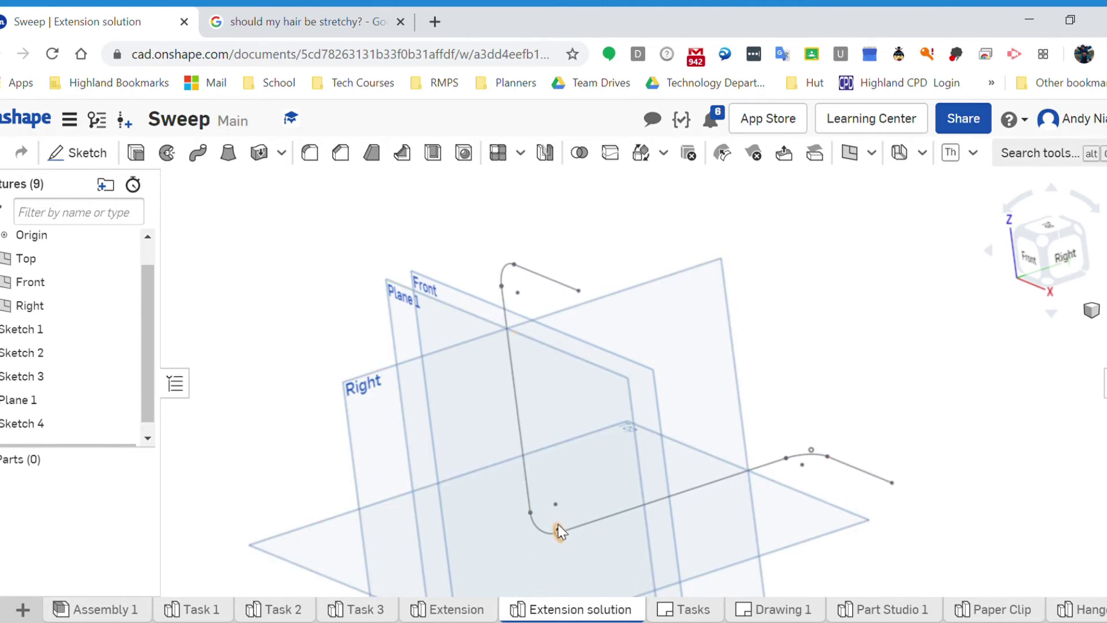
{"action": "left_click", "coordinate": [560, 531]}
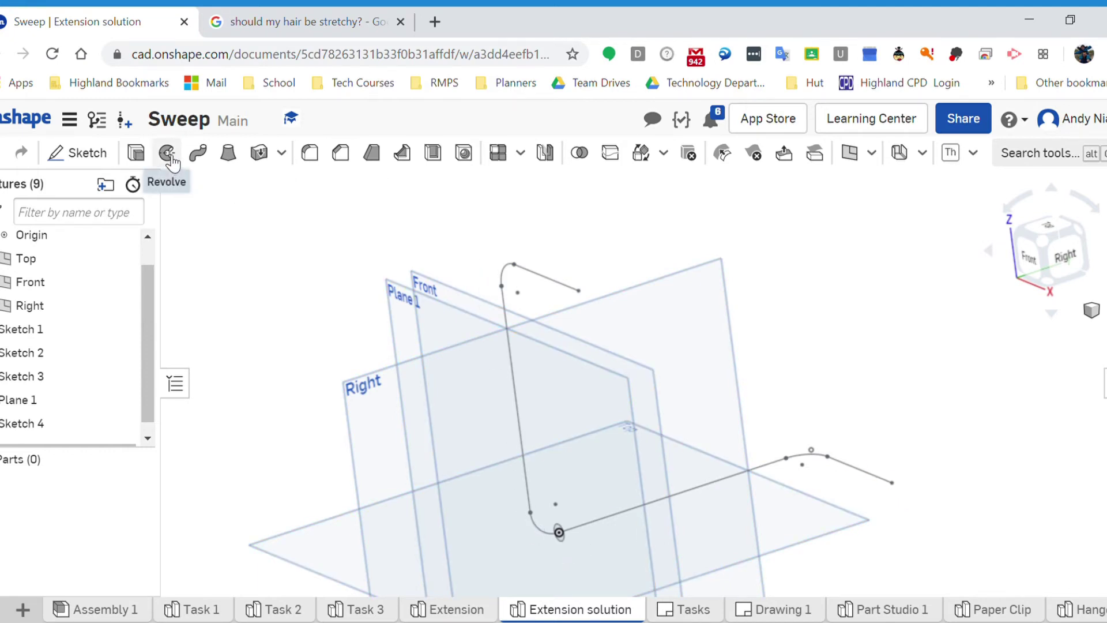
{"action": "left_click", "coordinate": [199, 156]}
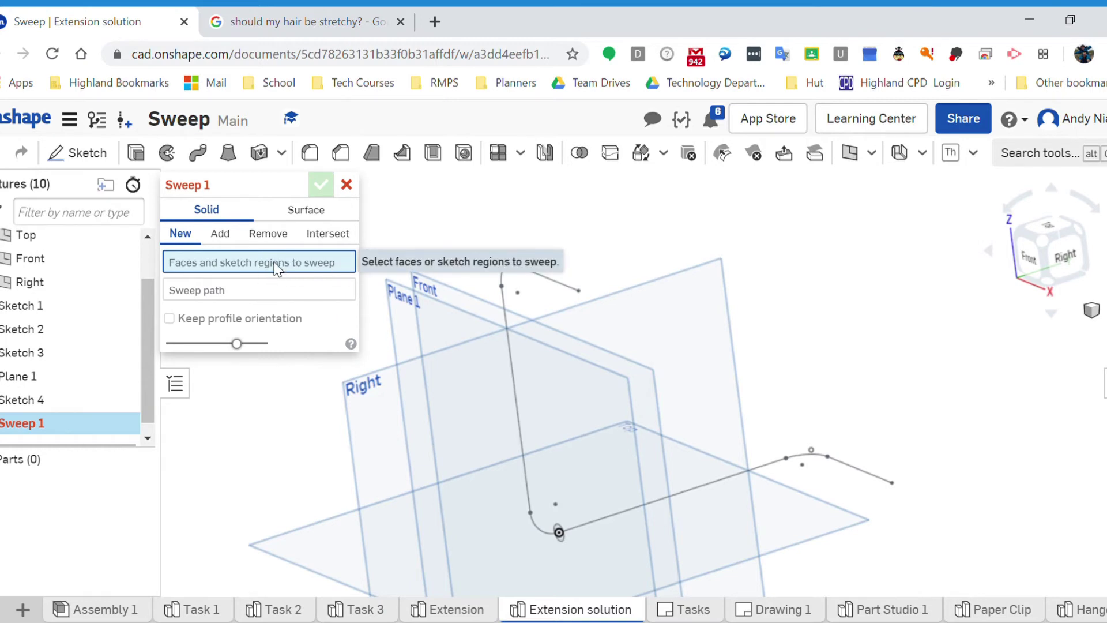
Step: Sweep the 6 mm Sketch 1 circle along all seven path lines and bends into Part 1
{"action": "left_click", "coordinate": [561, 538]}
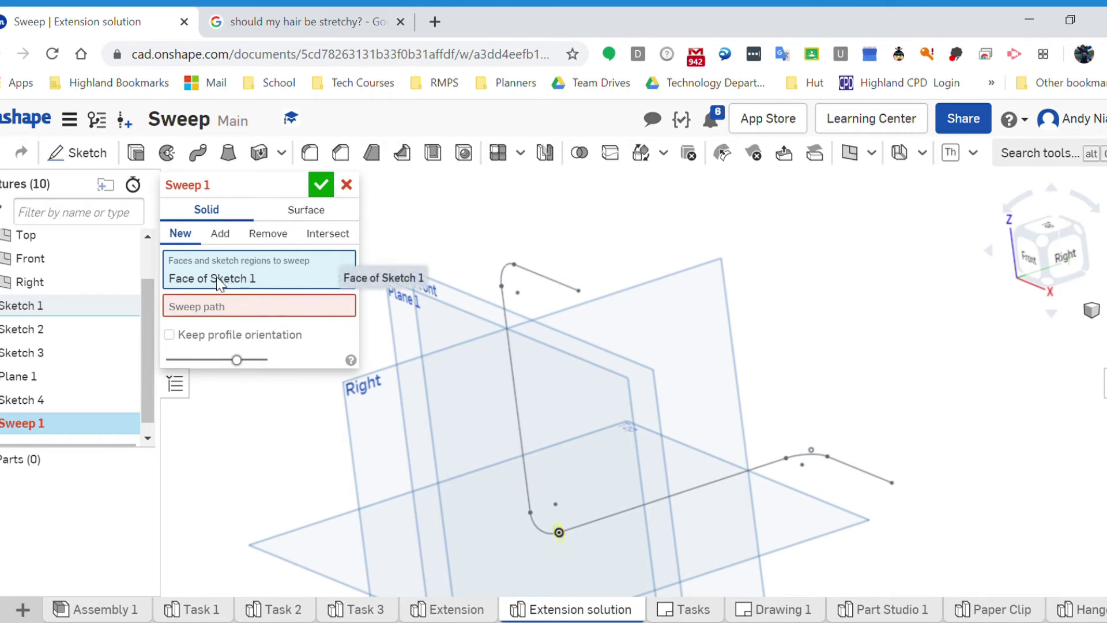
{"action": "left_click", "coordinate": [189, 305]}
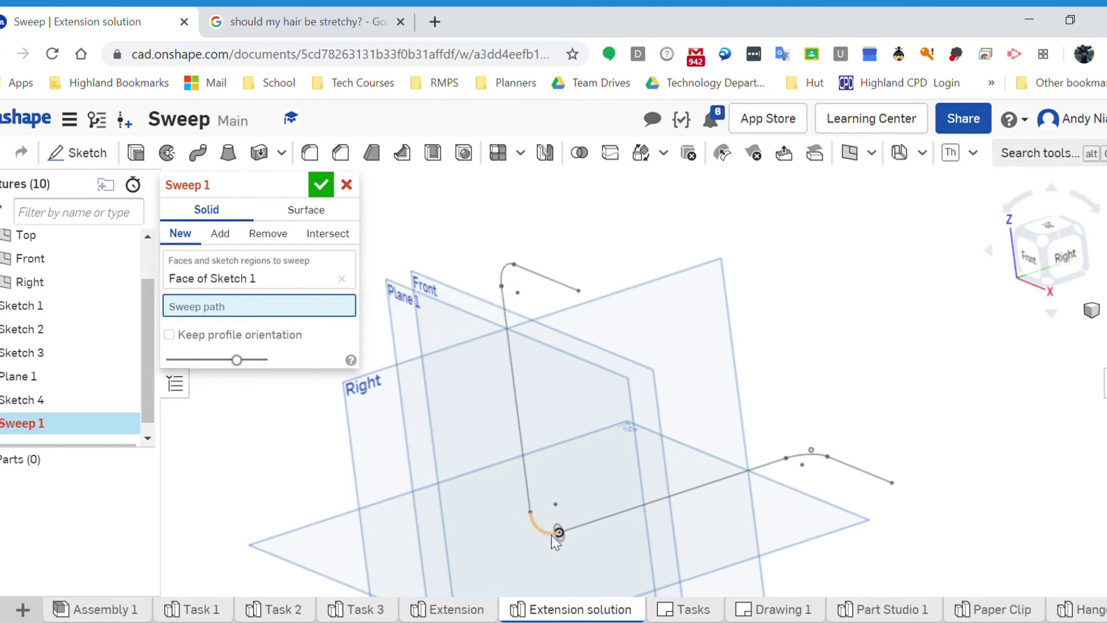
{"action": "left_click", "coordinate": [588, 522]}
{"action": "left_click", "coordinate": [806, 458]}
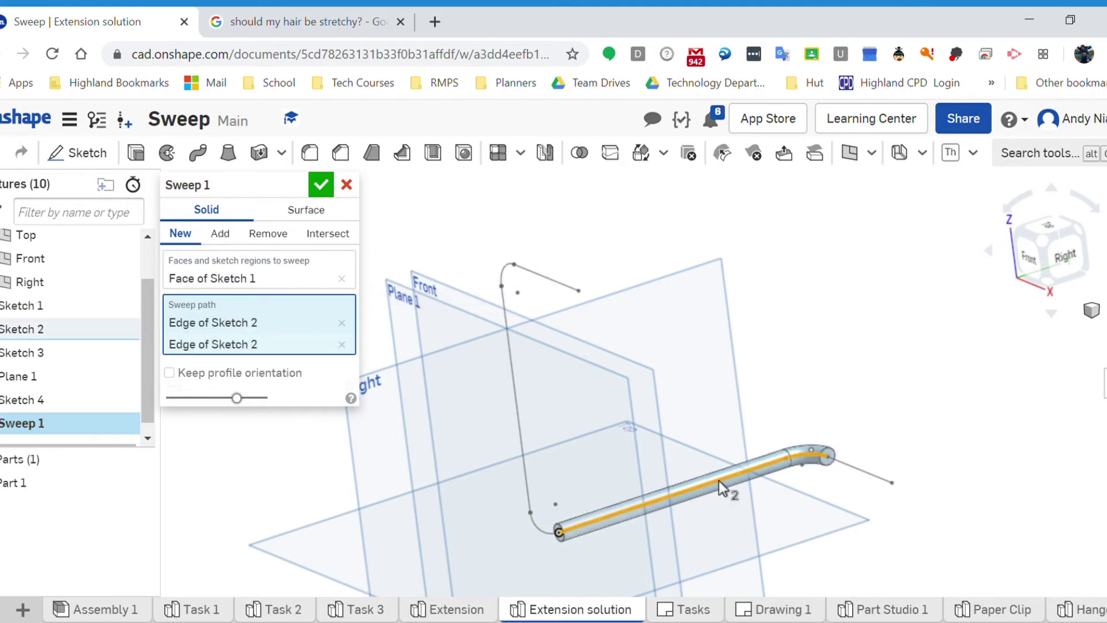
{"action": "left_click", "coordinate": [871, 474]}
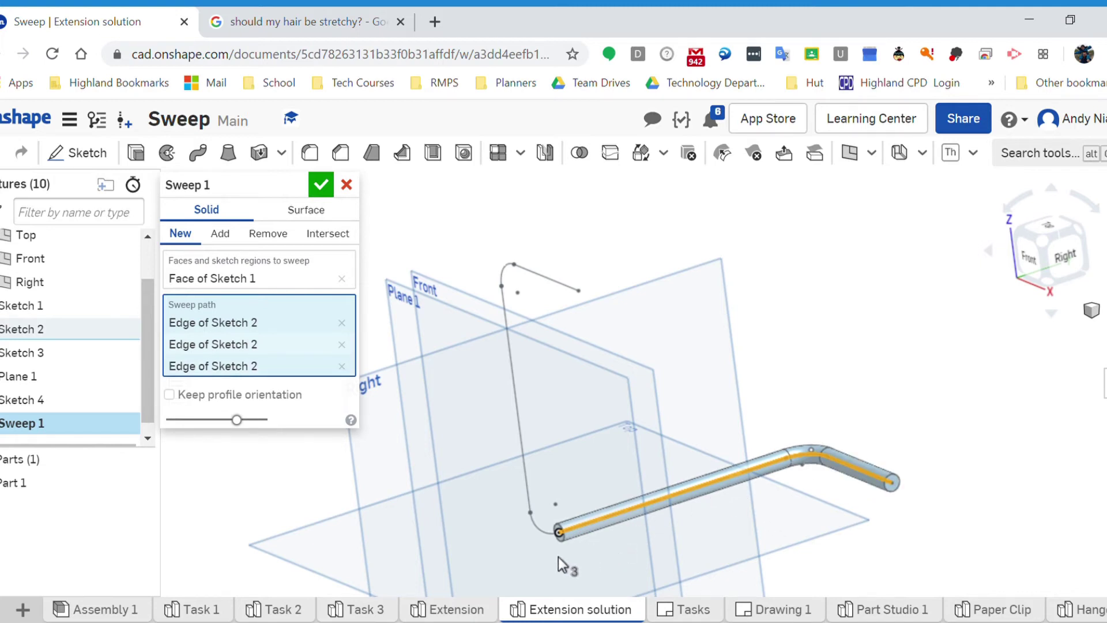
{"action": "left_click", "coordinate": [545, 526]}
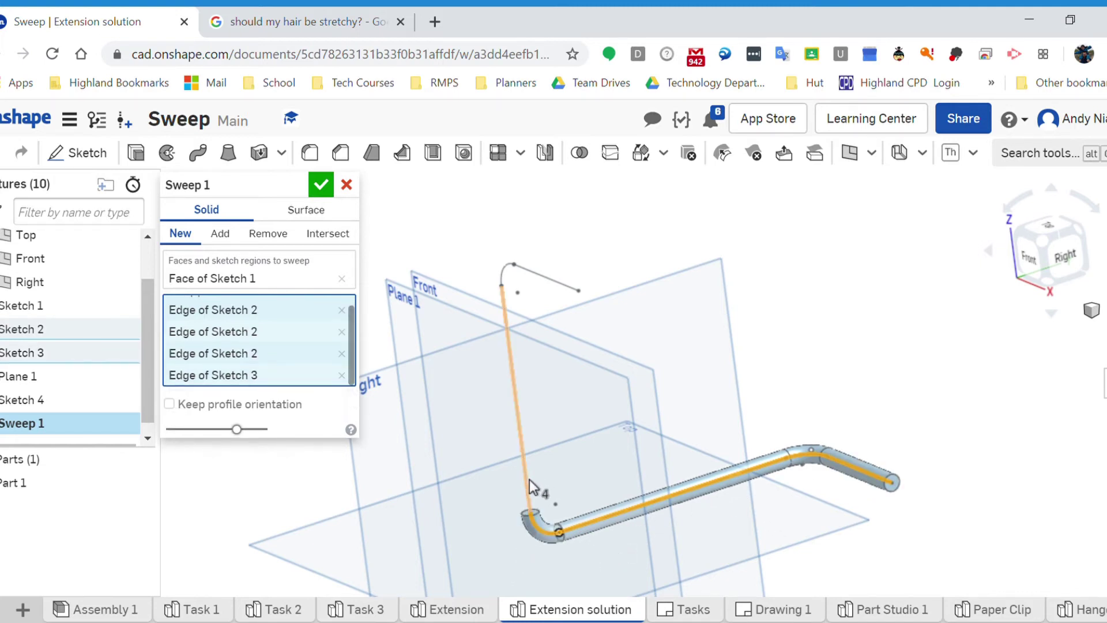
{"action": "left_click", "coordinate": [528, 473]}
{"action": "left_click", "coordinate": [508, 267]}
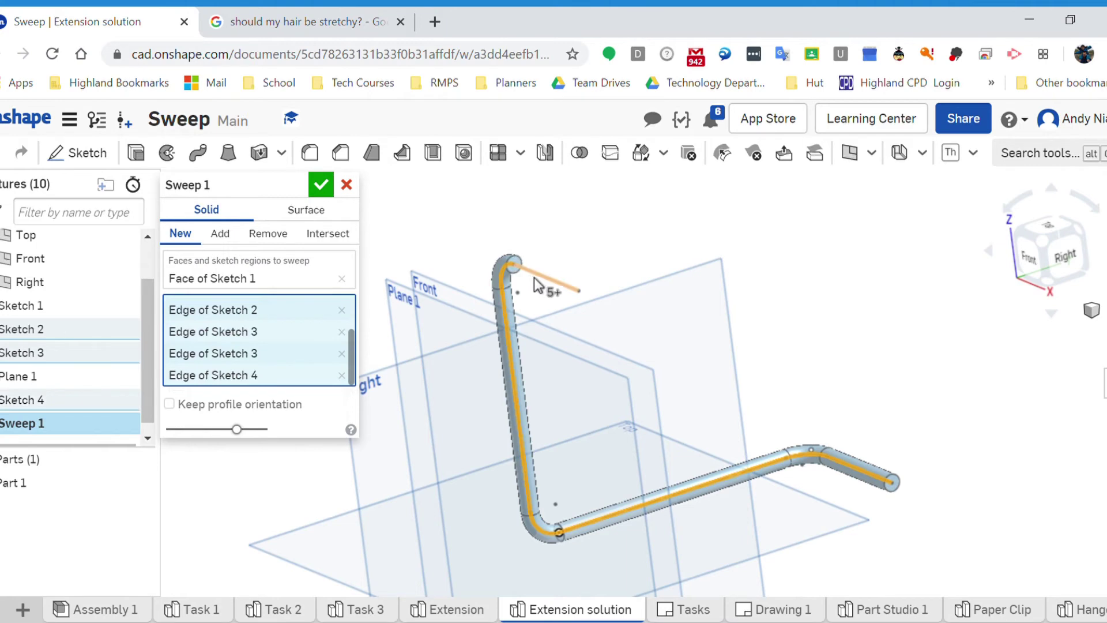
{"action": "left_click", "coordinate": [537, 283]}
{"action": "left_click", "coordinate": [321, 185]}
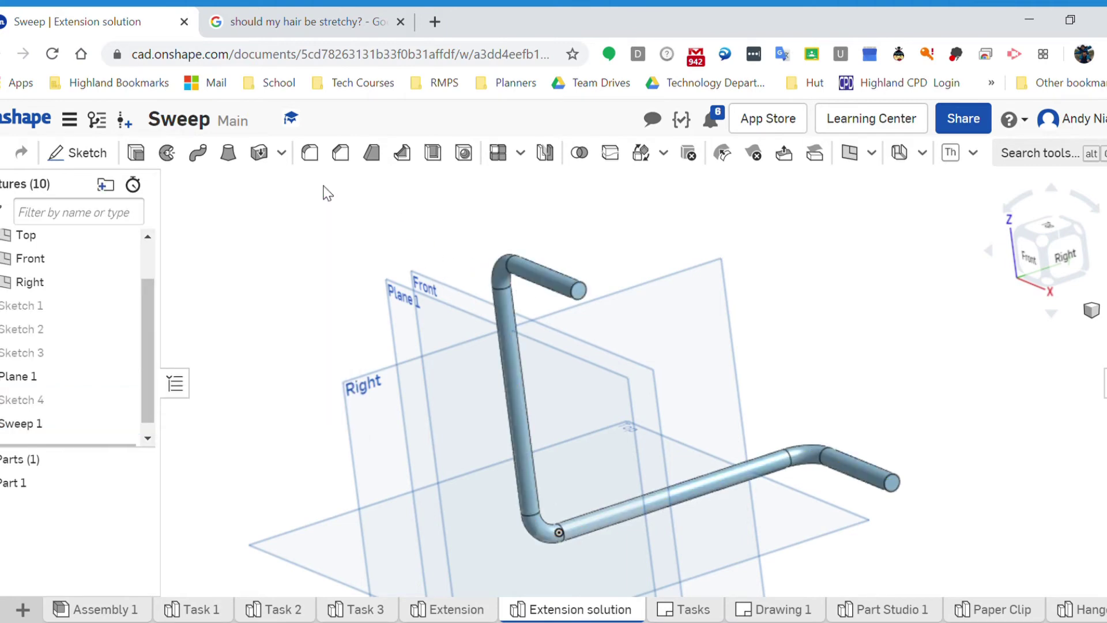
{"action": "right_click_drag", "start_coordinate": [495, 440], "coordinate": [474, 361]}
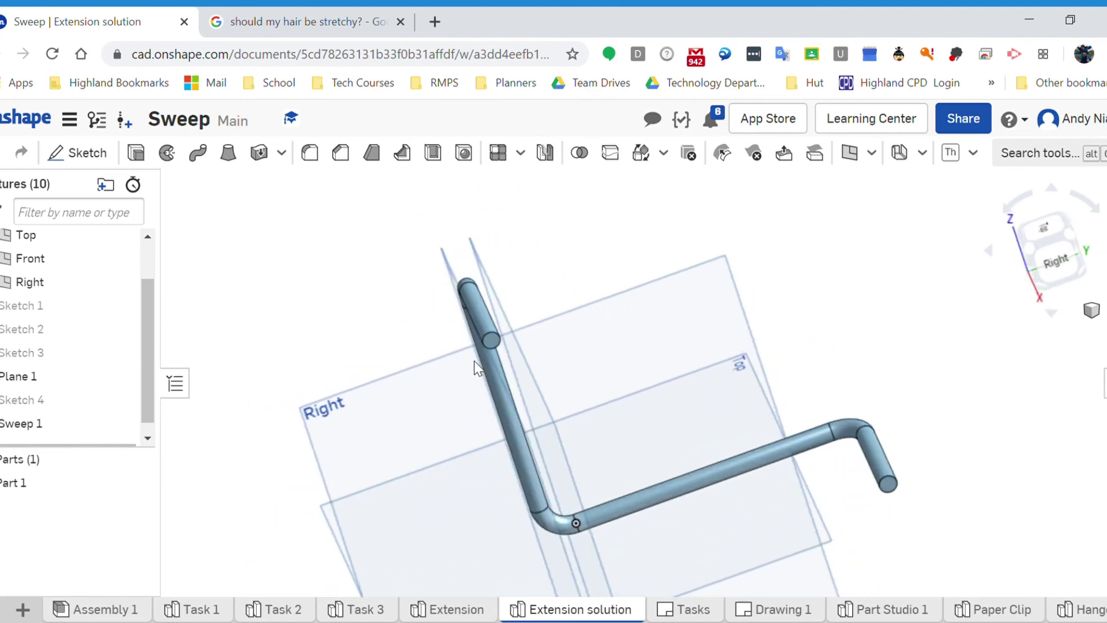
Step: Return to the isometric view and start the Mirror 1 part mirror
{"action": "key", "text": "shift+7"}
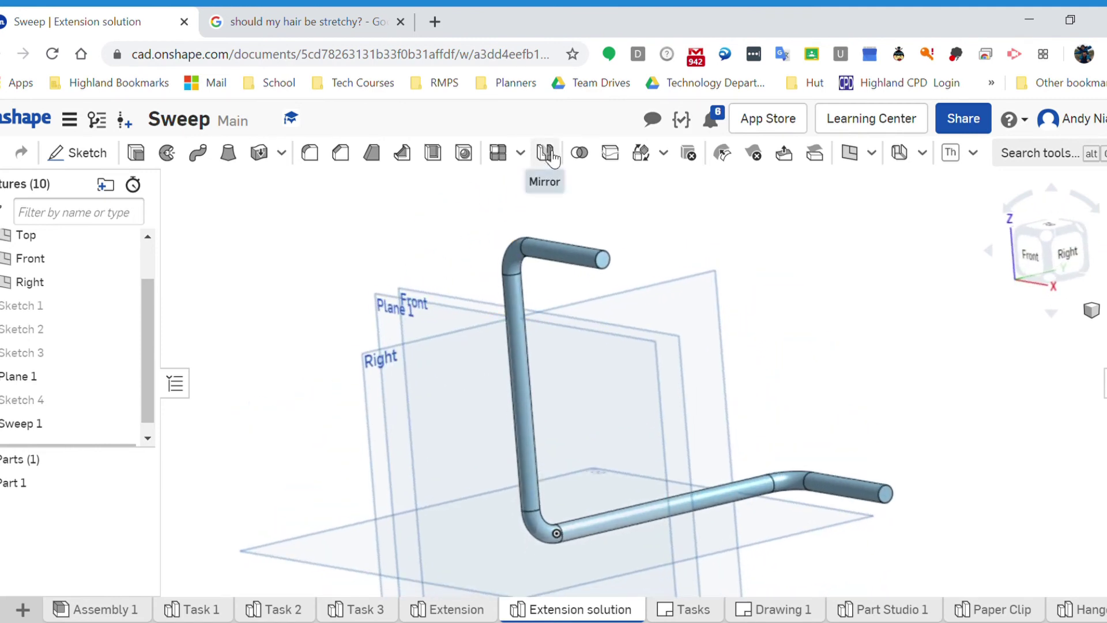
{"action": "left_click", "coordinate": [545, 154]}
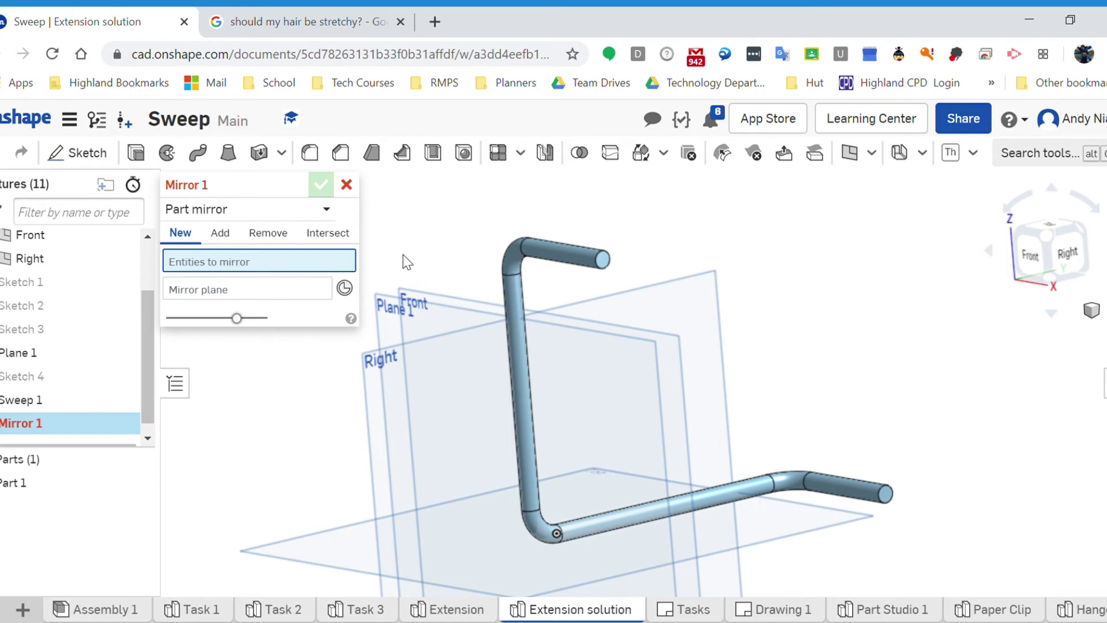
{"action": "left_click", "coordinate": [336, 216]}
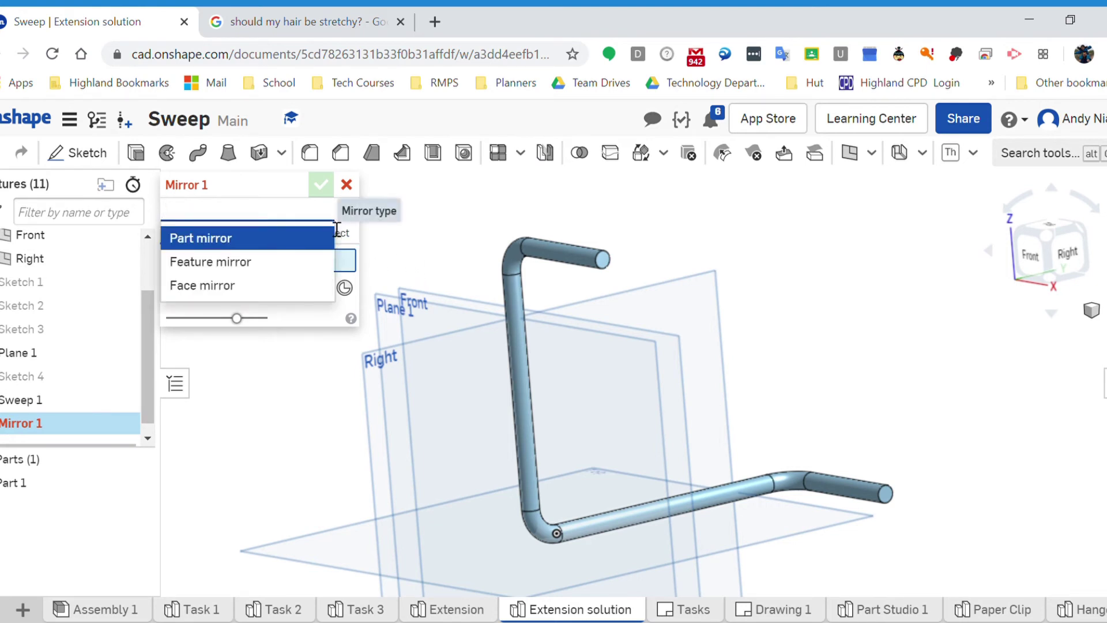
{"action": "left_click", "coordinate": [278, 266]}
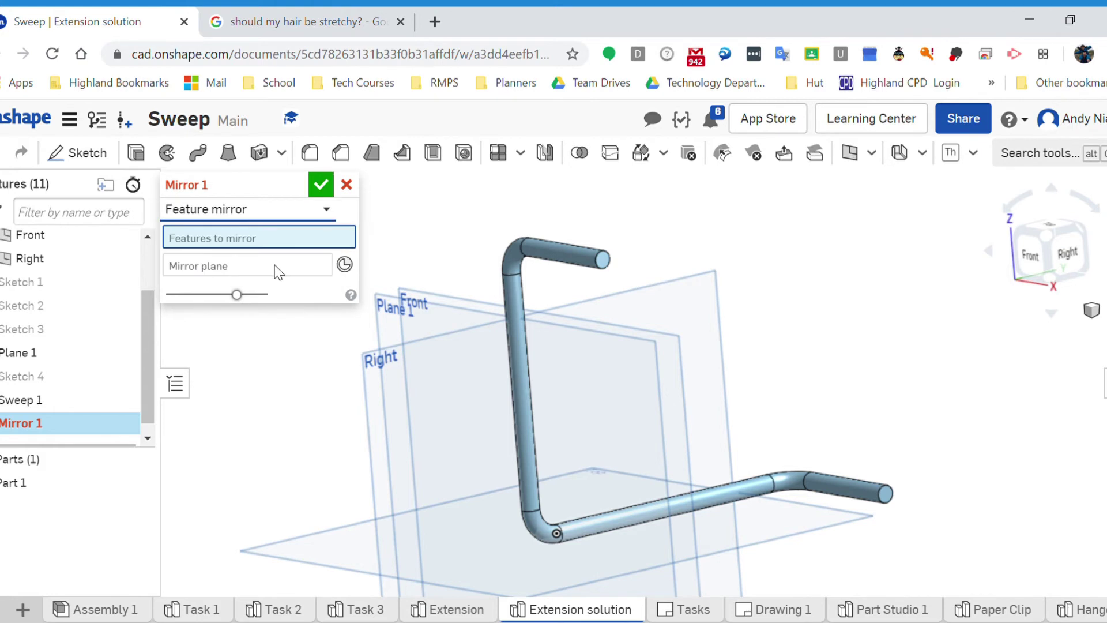
{"action": "left_click", "coordinate": [249, 217]}
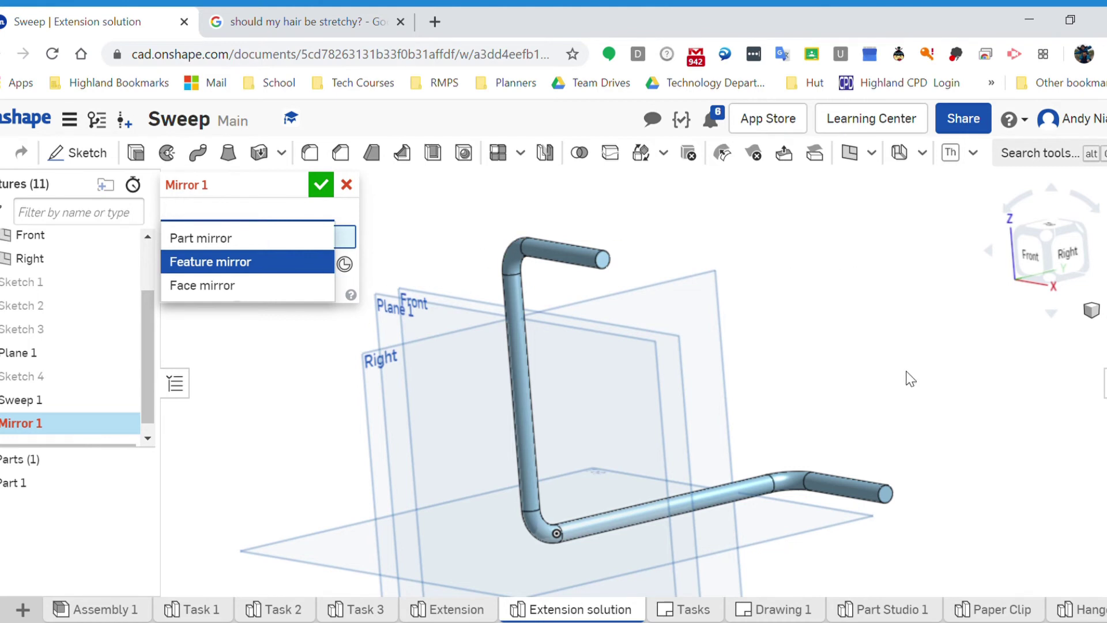
{"action": "left_click", "coordinate": [230, 238]}
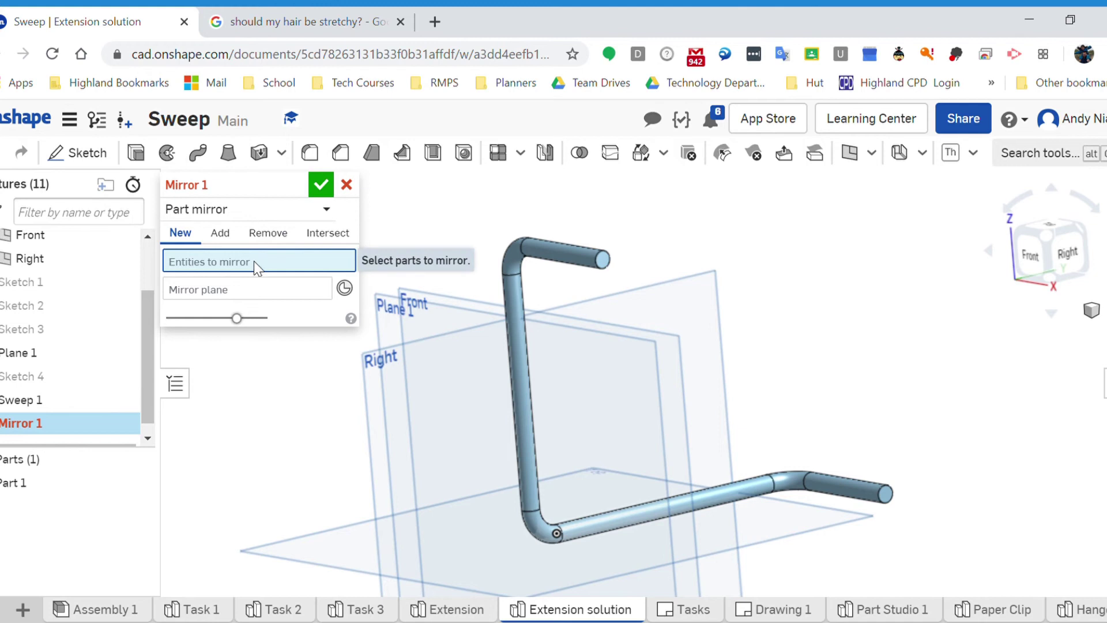
Step: Mirror Part 1 across the tube's top end face, then edit Mirror 1 to Add mode
{"action": "left_click", "coordinate": [579, 267]}
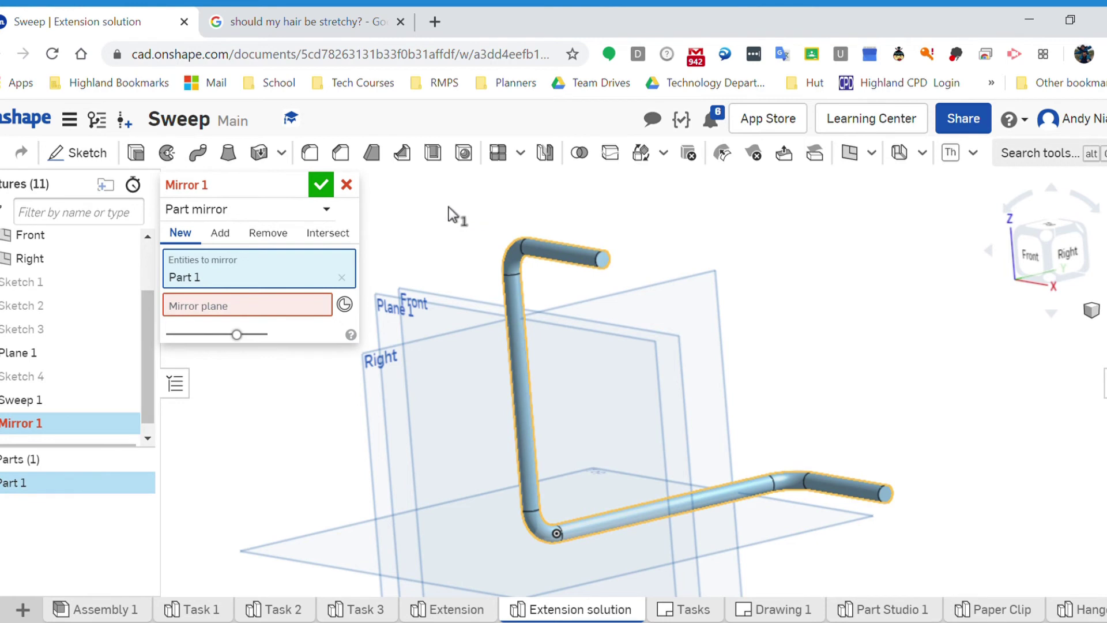
{"action": "left_click", "coordinate": [254, 315]}
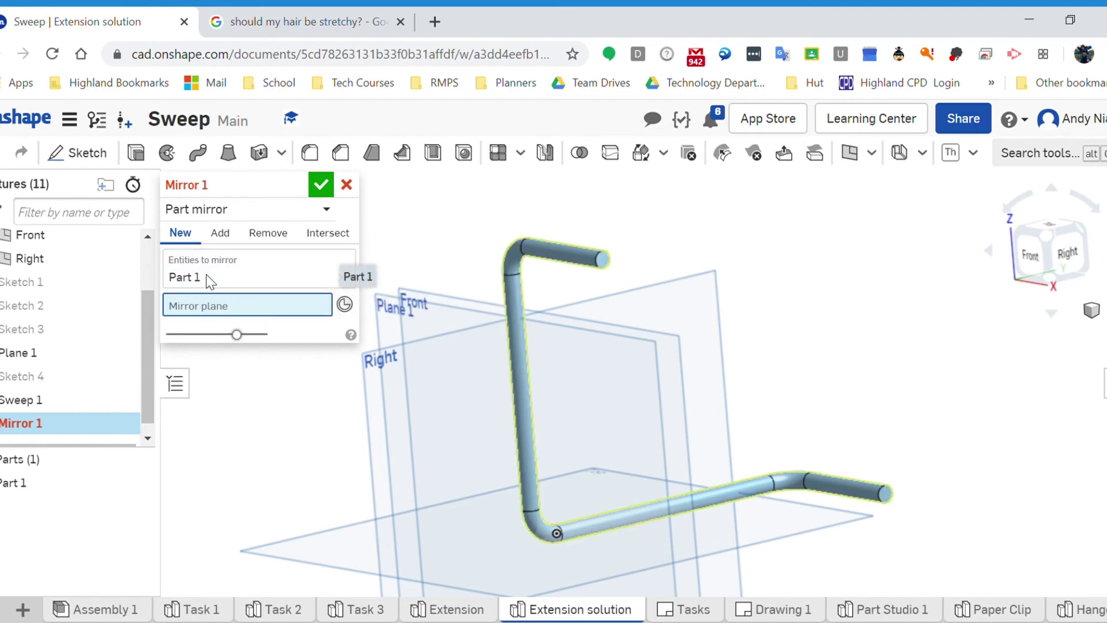
{"action": "left_click", "coordinate": [604, 261]}
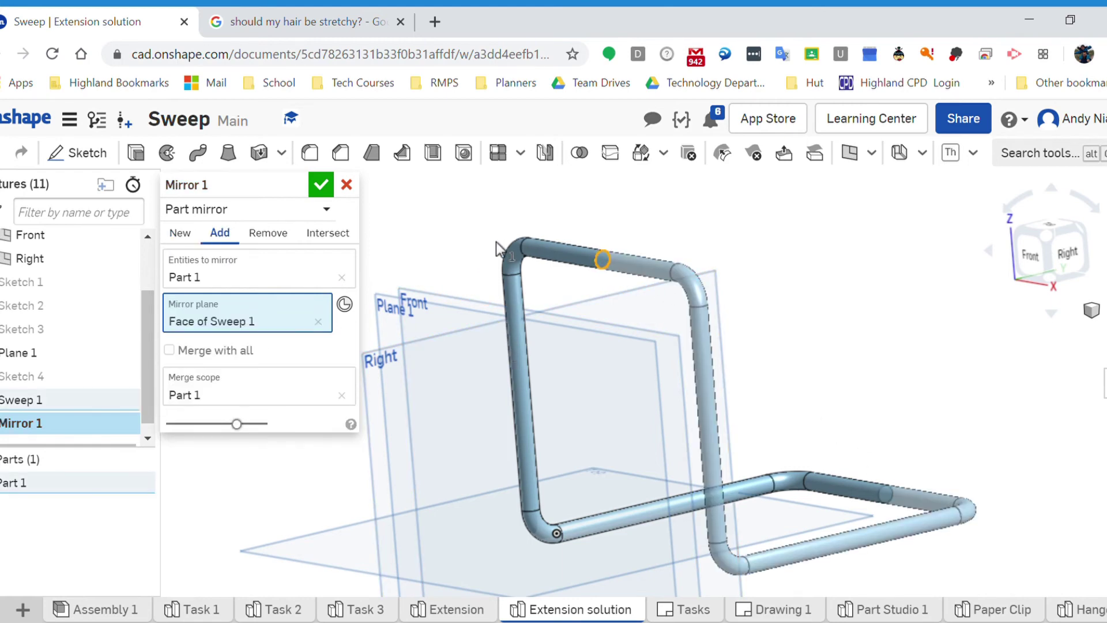
{"action": "mouse_move", "coordinate": [496, 241]}
{"action": "right_mouse_down"}
{"action": "mouse_move", "coordinate": [519, 301]}
{"action": "mouse_move", "coordinate": [519, 254]}
{"action": "mouse_move", "coordinate": [491, 243]}
{"action": "right_mouse_up"}
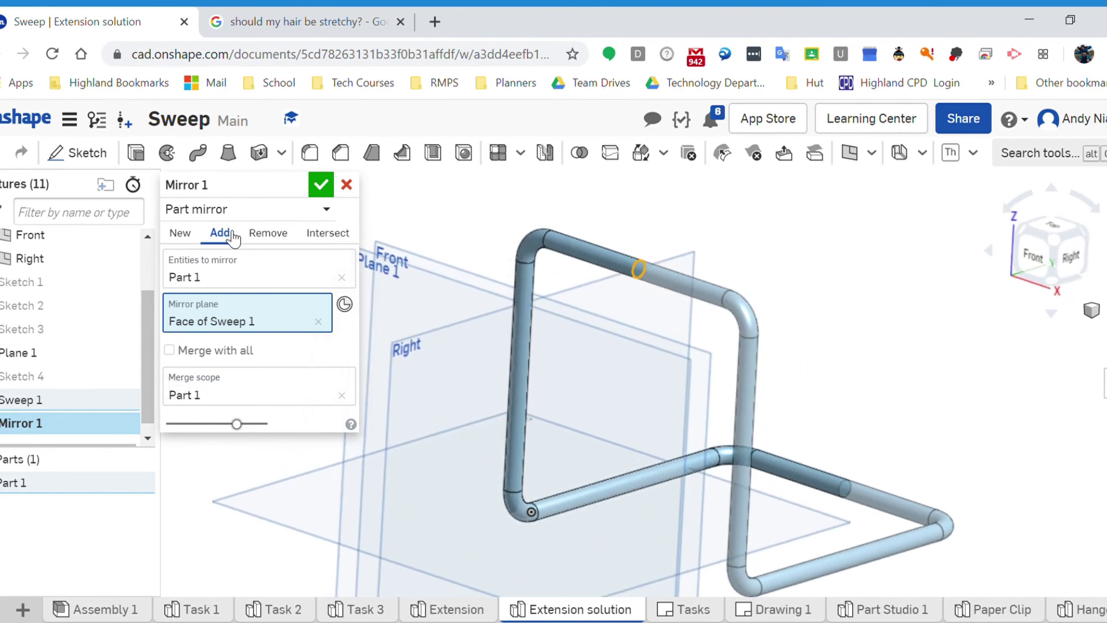
{"action": "left_click", "coordinate": [190, 239]}
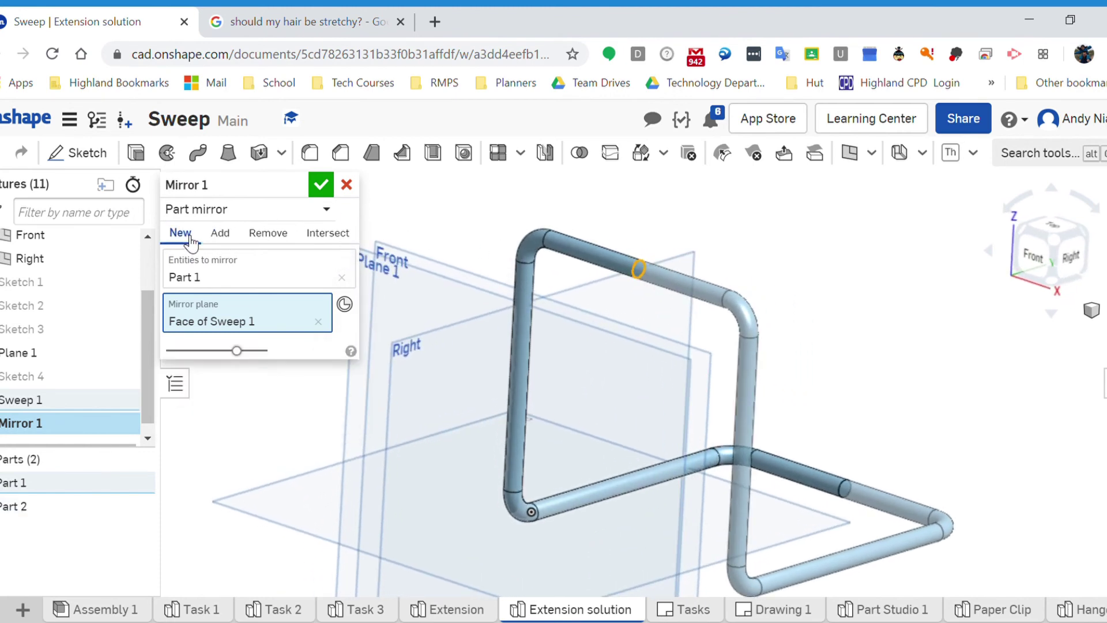
{"action": "left_click", "coordinate": [318, 184]}
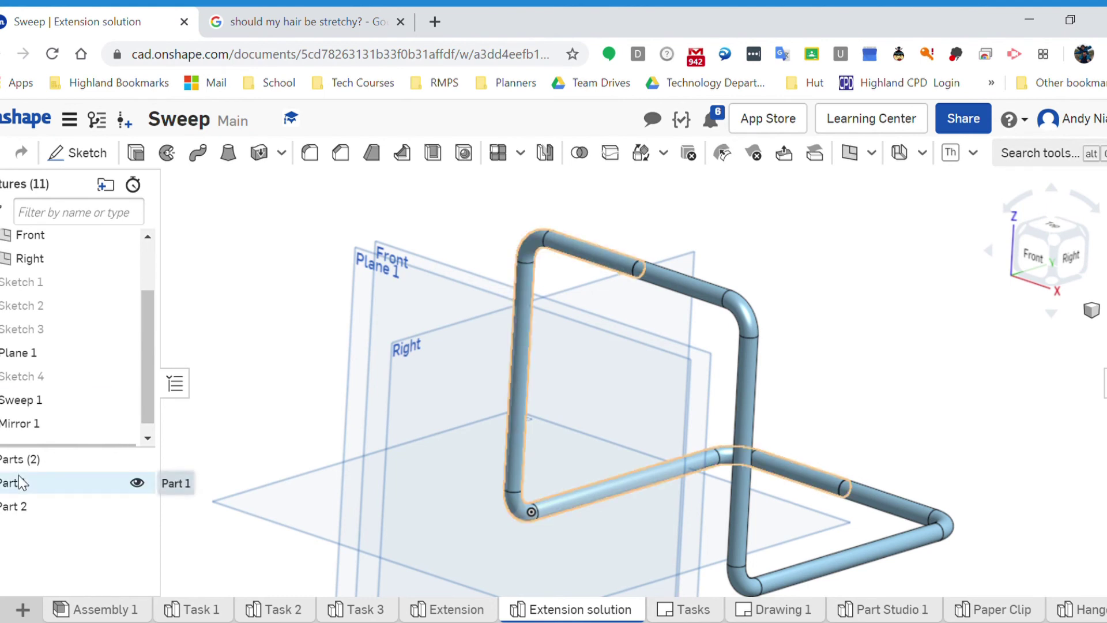
{"action": "double_click", "coordinate": [44, 426]}
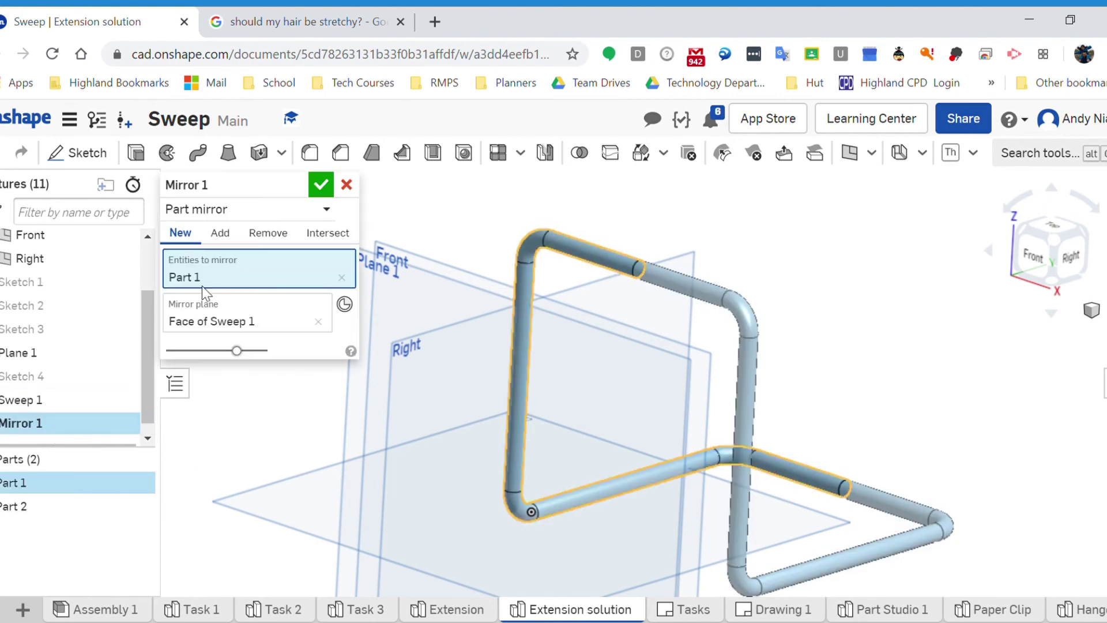
{"action": "left_click", "coordinate": [219, 232]}
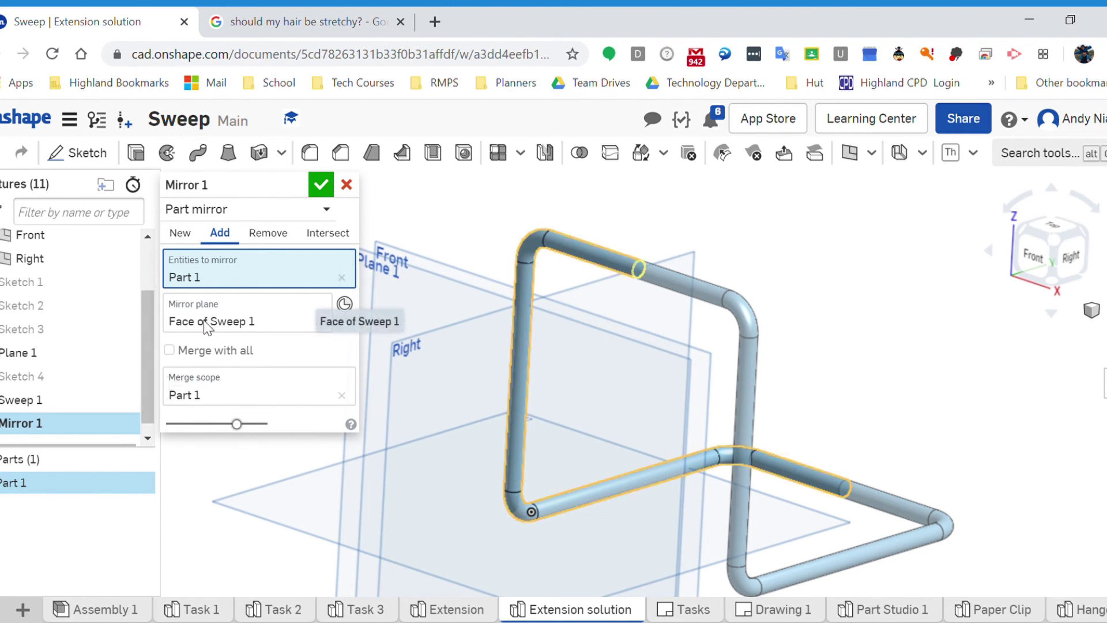
Step: Commit the Add-mode Mirror 1 and inspect the merged frame from the right and other sides
{"action": "left_click", "coordinate": [321, 185]}
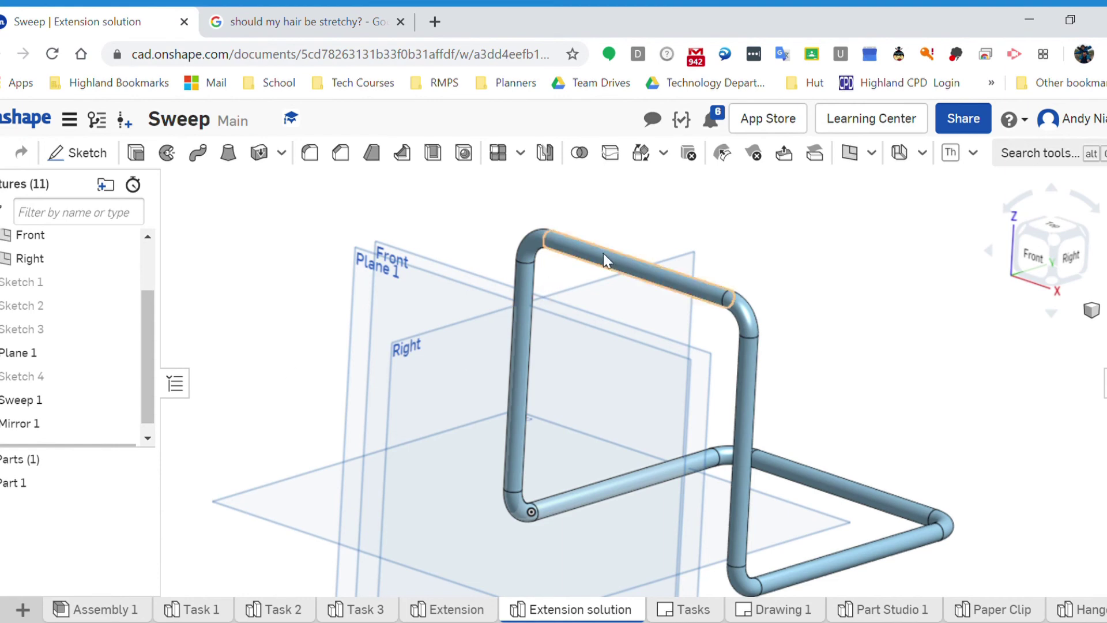
{"action": "right_click_drag", "start_coordinate": [607, 260], "coordinate": [885, 328]}
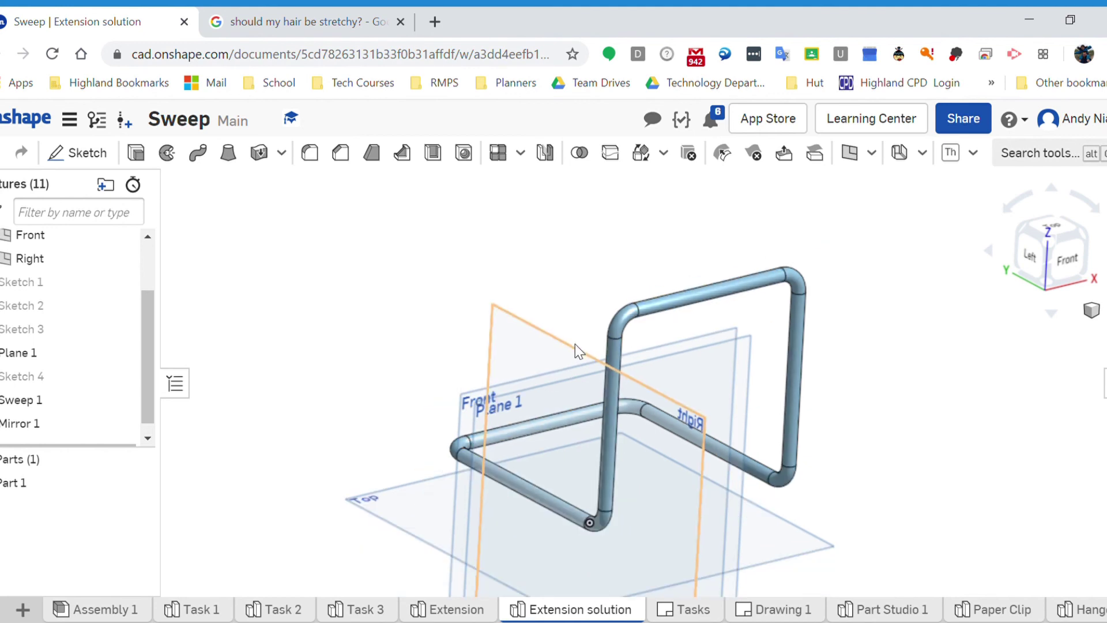
{"action": "key", "text": "shift+4"}
{"action": "right_click_drag", "start_coordinate": [548, 310], "coordinate": [580, 370]}
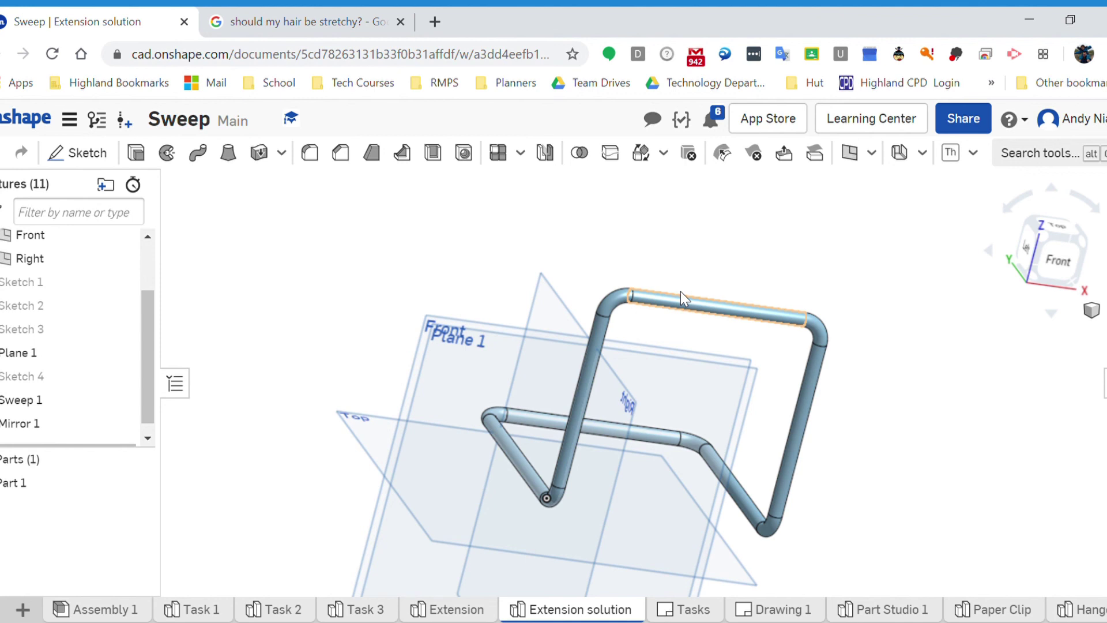
{"action": "scroll", "coordinate": [750, 264], "scroll_direction": "down", "scroll_amount": 3}
{"action": "right_click_drag", "start_coordinate": [759, 281], "coordinate": [691, 253]}
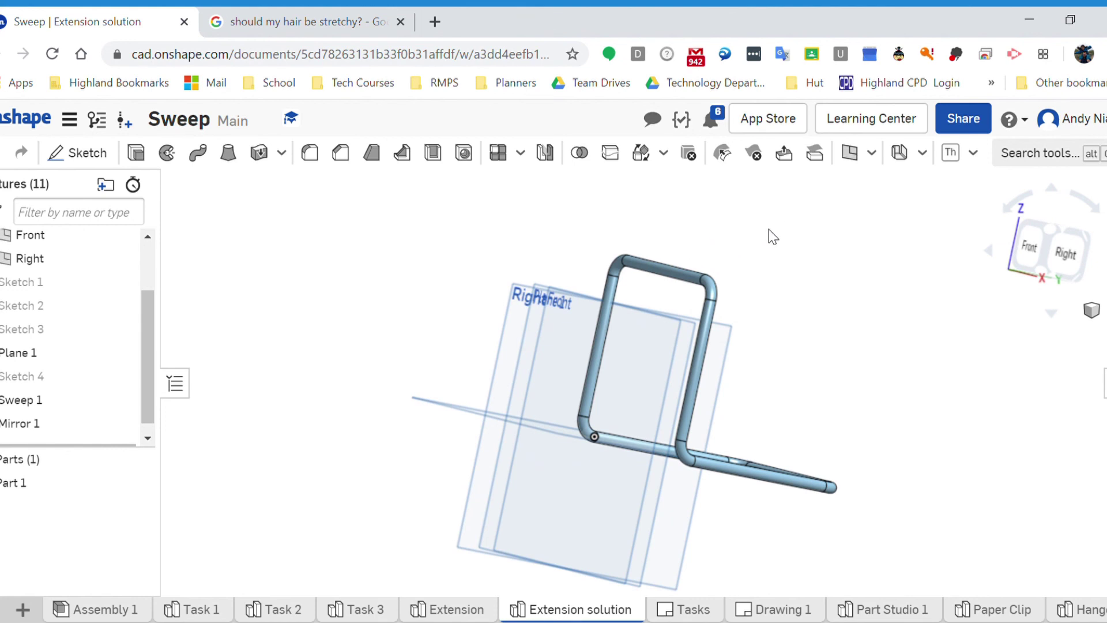